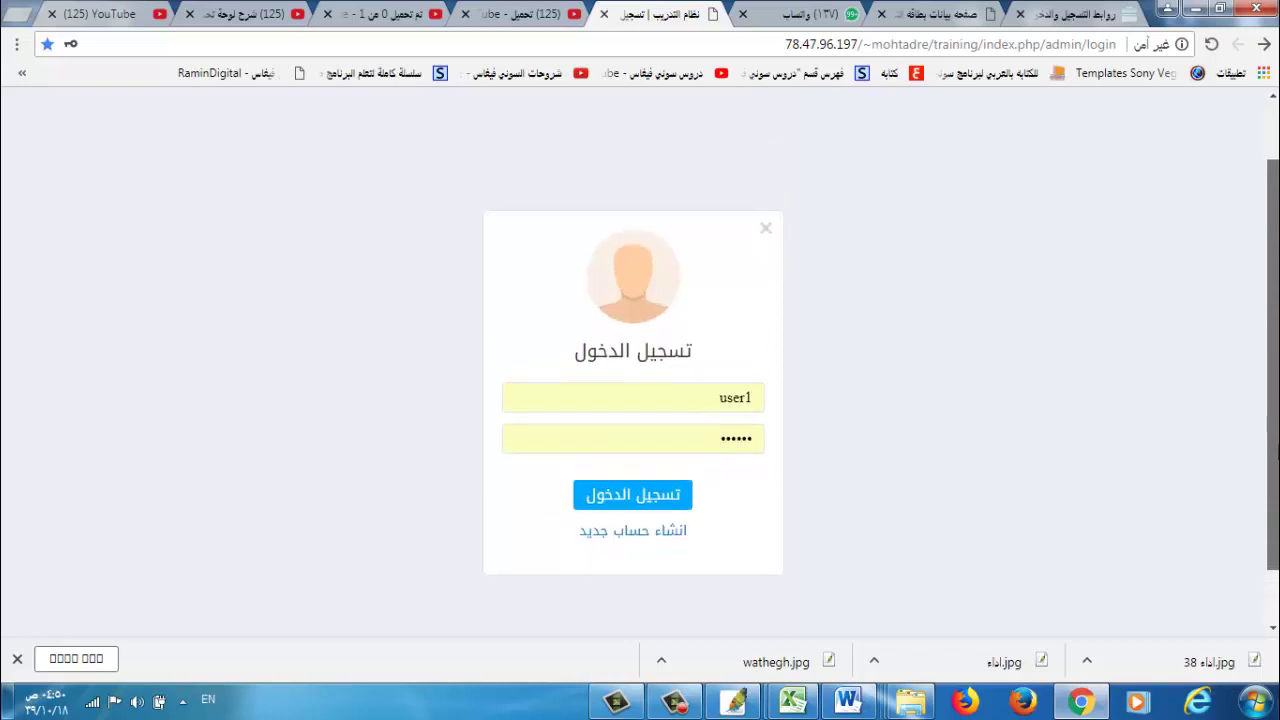
Log in with the trainer's account number and re-entered password to reach the admin dashboard.
{"action": "scroll", "coordinate": [1276, 369], "scroll_direction": "down", "scroll_amount": 2}
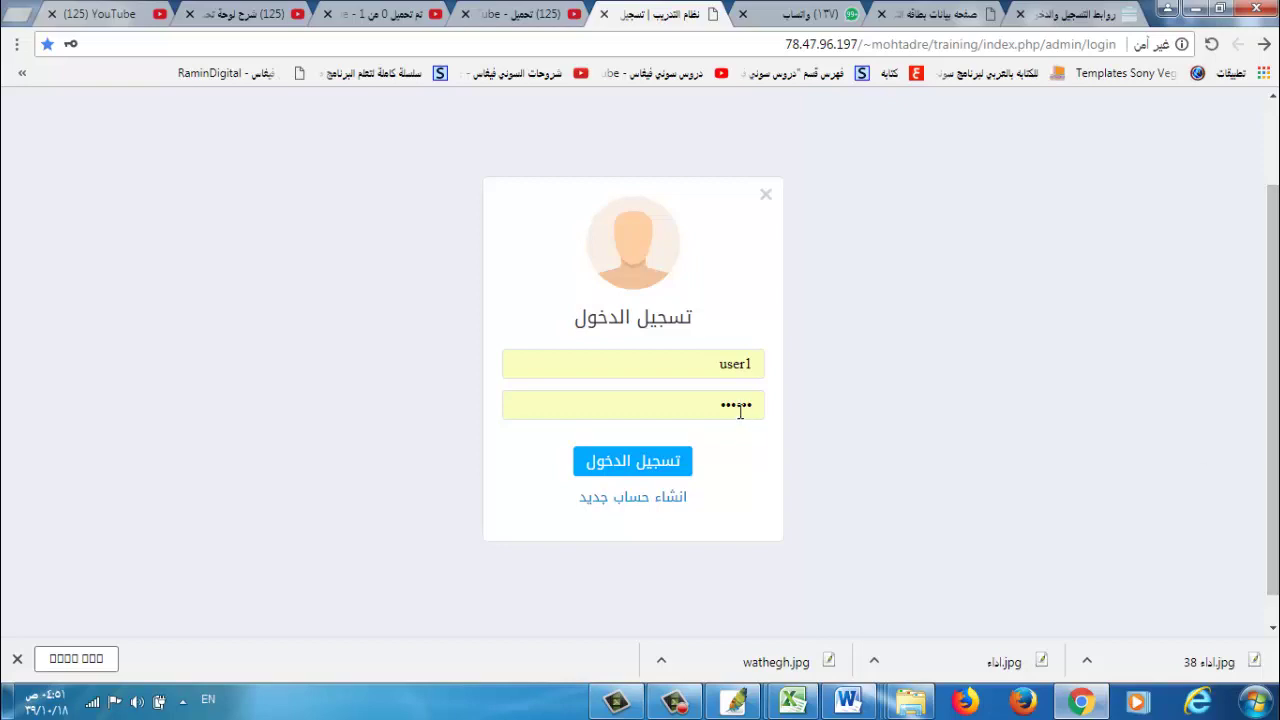
{"action": "double_click", "coordinate": [702, 362]}
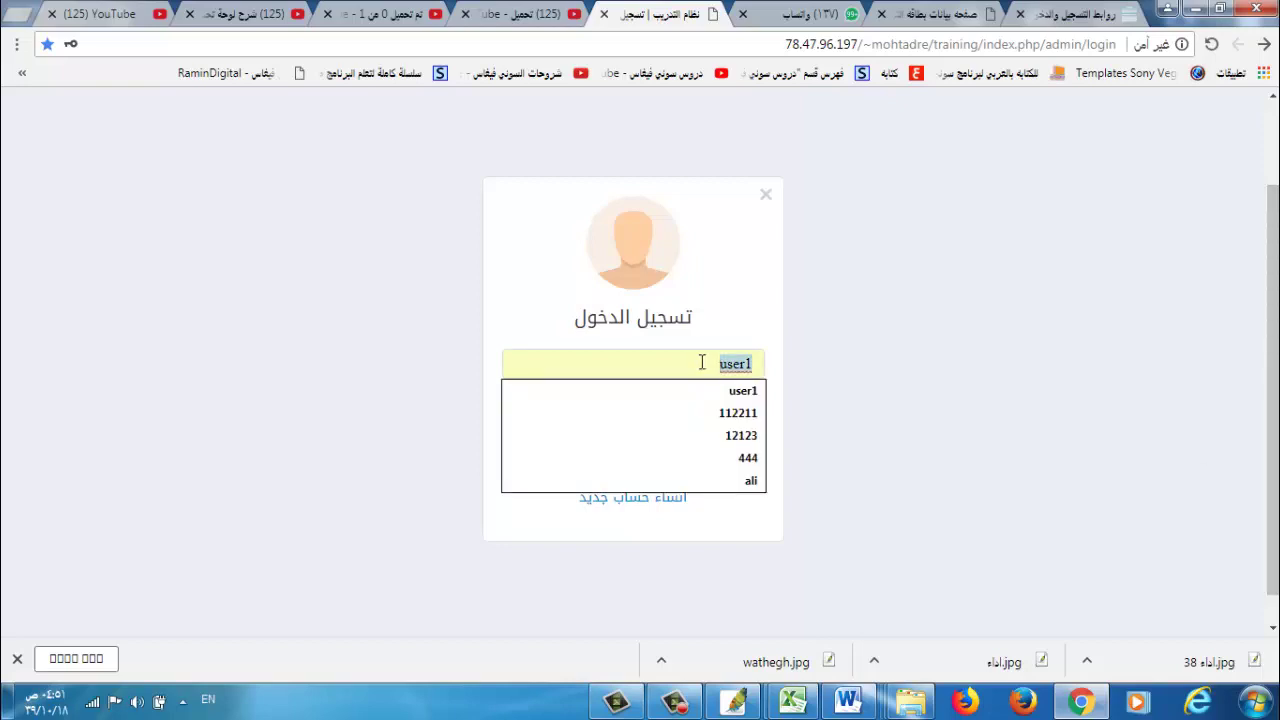
{"action": "type", "text": "13"}
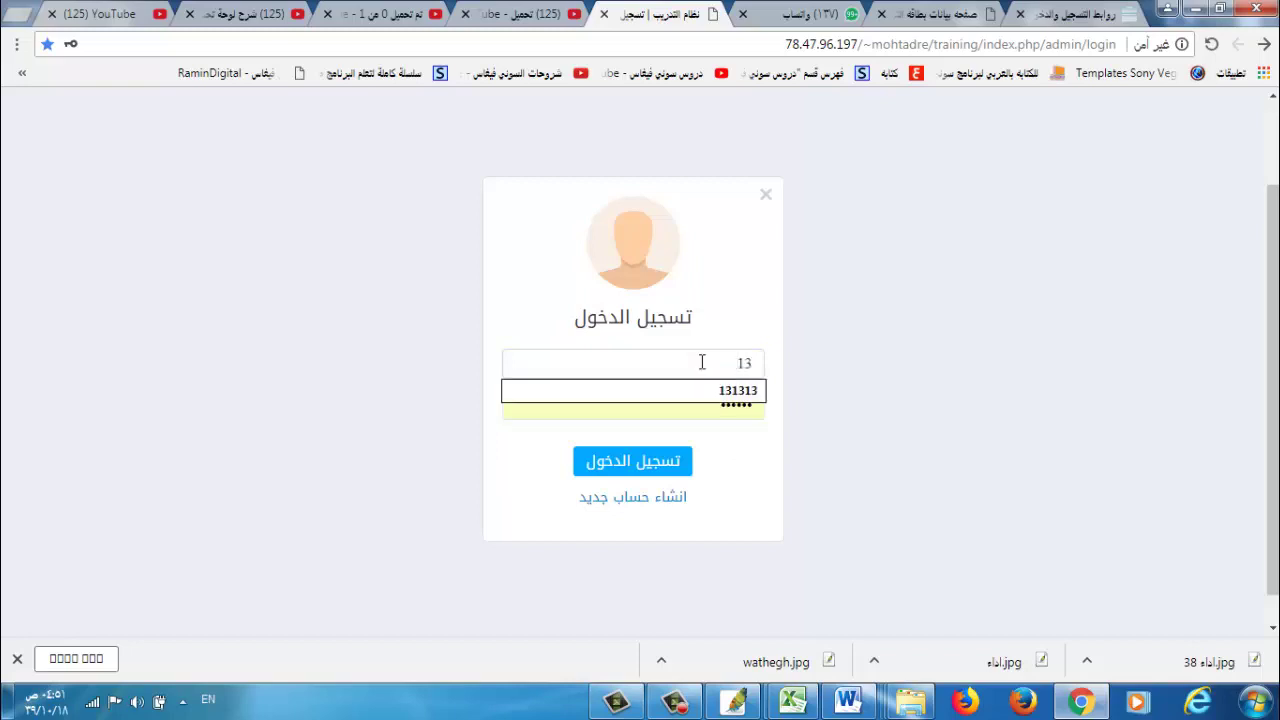
{"action": "type", "text": "1313"}
{"action": "left_click", "coordinate": [731, 391]}
{"action": "left_click", "coordinate": [728, 400]}
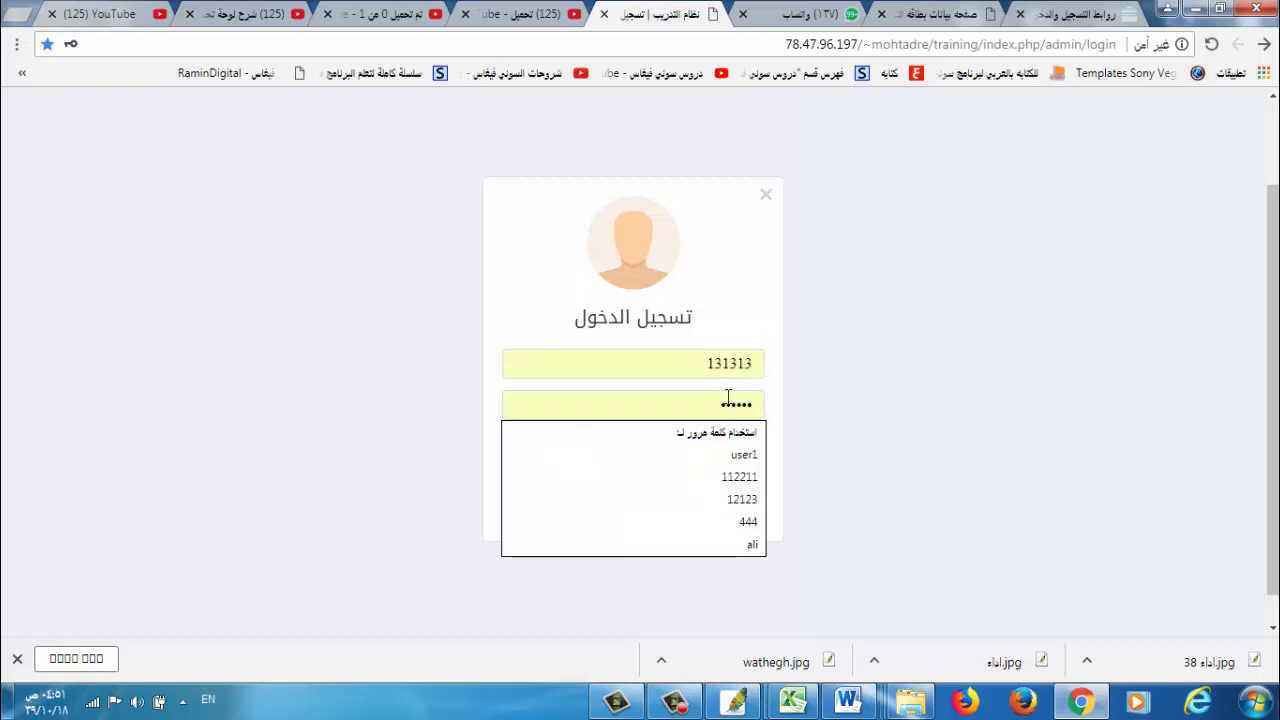
{"action": "key", "text": "BackSpace"}
{"action": "key", "text": "BackSpace"}
{"action": "key", "text": "BackSpace"}
{"action": "key", "text": "BackSpace"}
{"action": "key", "text": "BackSpace"}
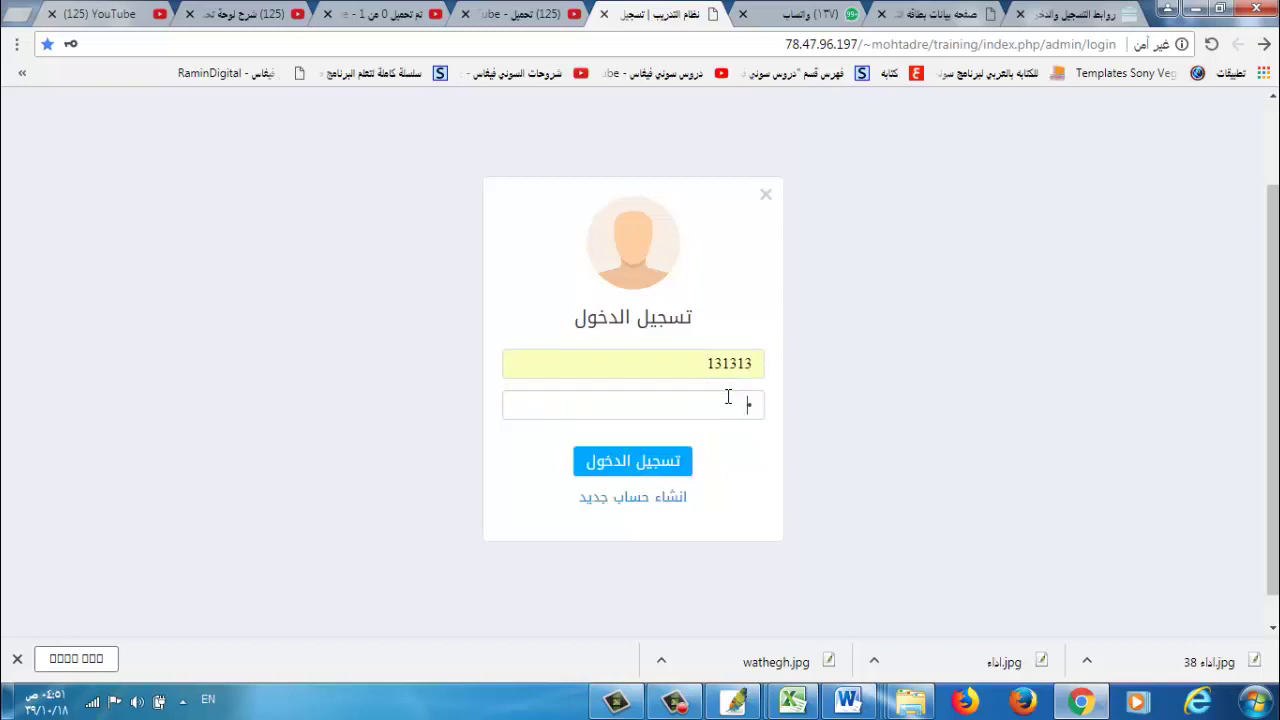
{"action": "type", "text": "13"}
{"action": "left_click", "coordinate": [661, 461]}
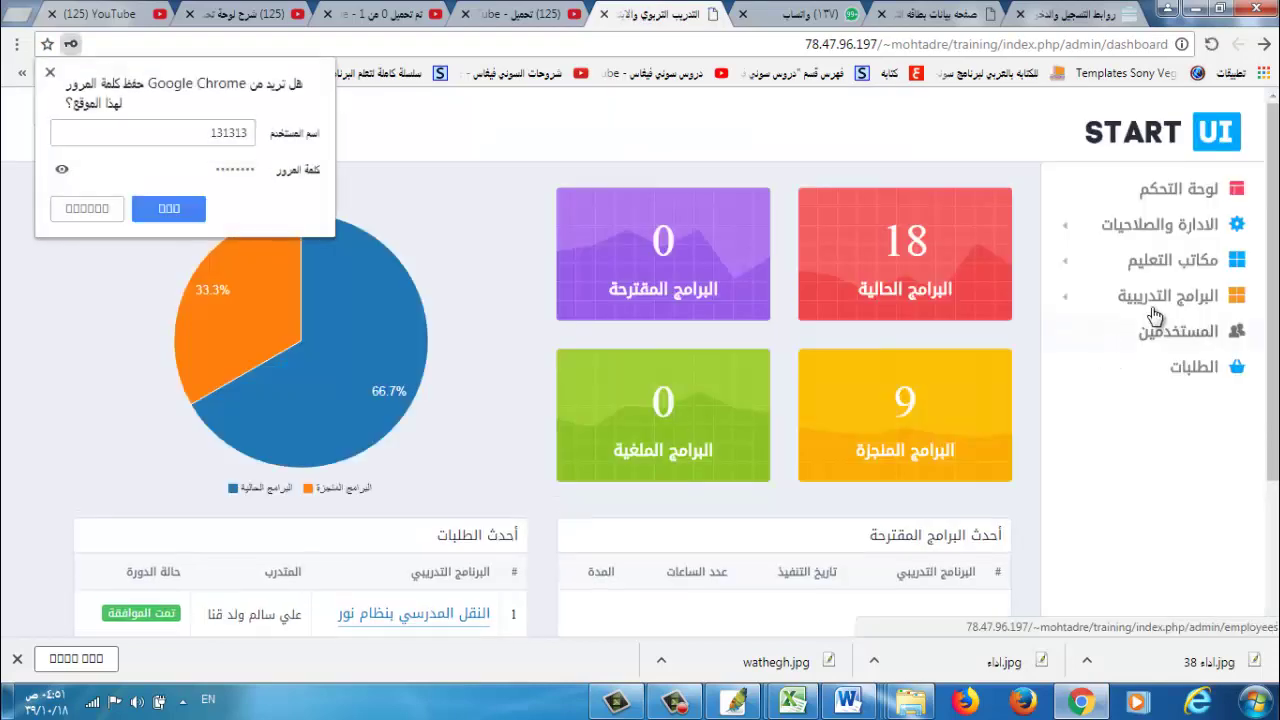
Expand the الادارة والصلاحيات sidebar section and scroll through the dashboard's latest-requests table.
{"action": "left_click", "coordinate": [1158, 225]}
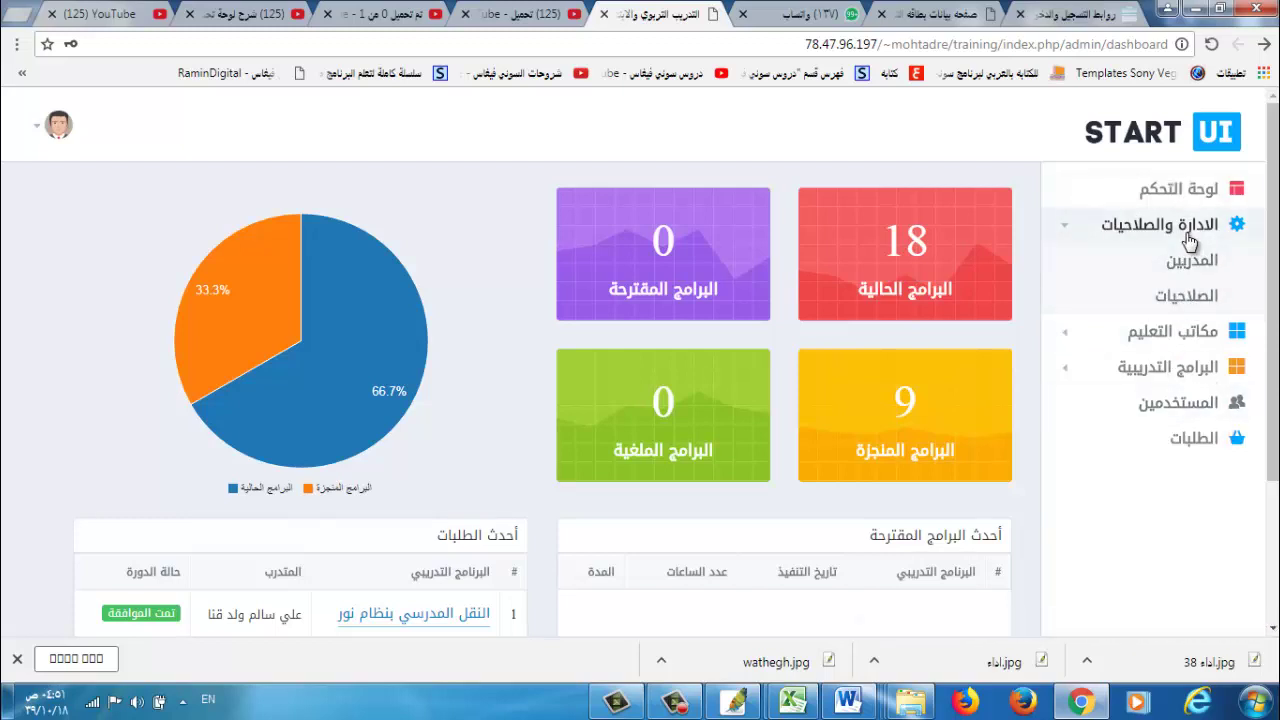
{"action": "scroll", "coordinate": [1276, 217], "scroll_direction": "down", "scroll_amount": 2}
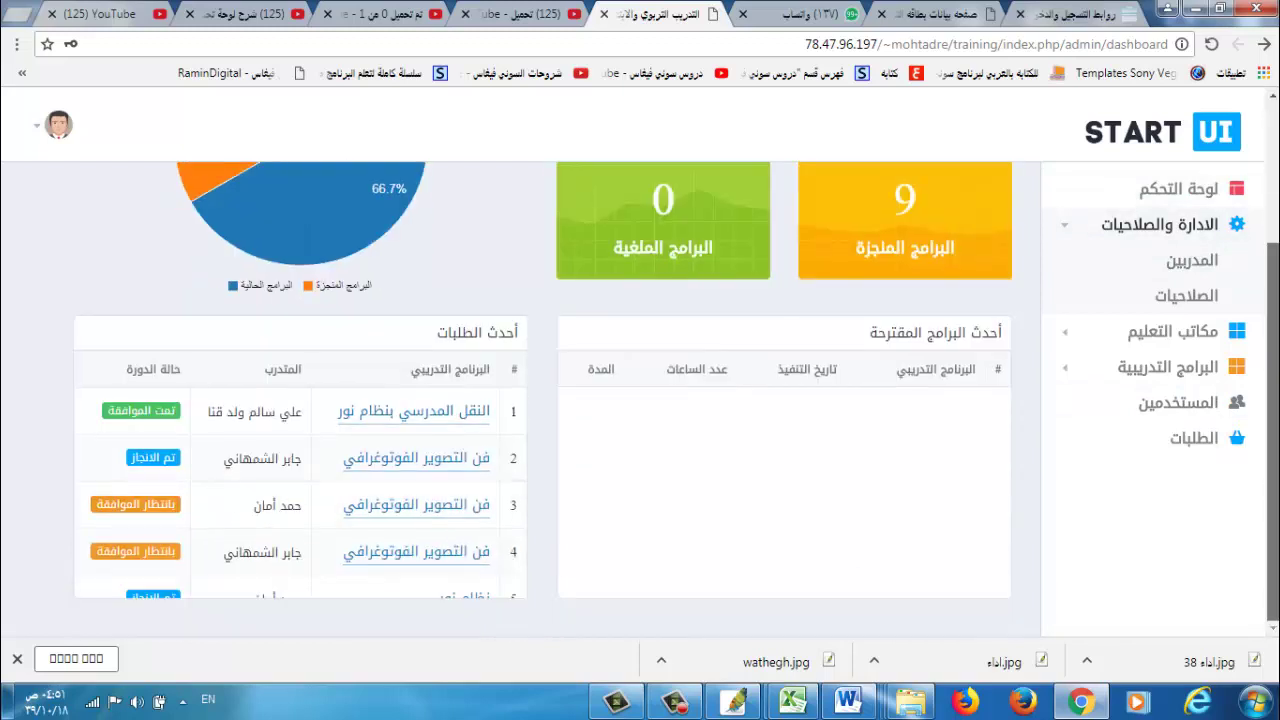
{"action": "scroll", "coordinate": [1276, 217], "scroll_direction": "up", "scroll_amount": 2}
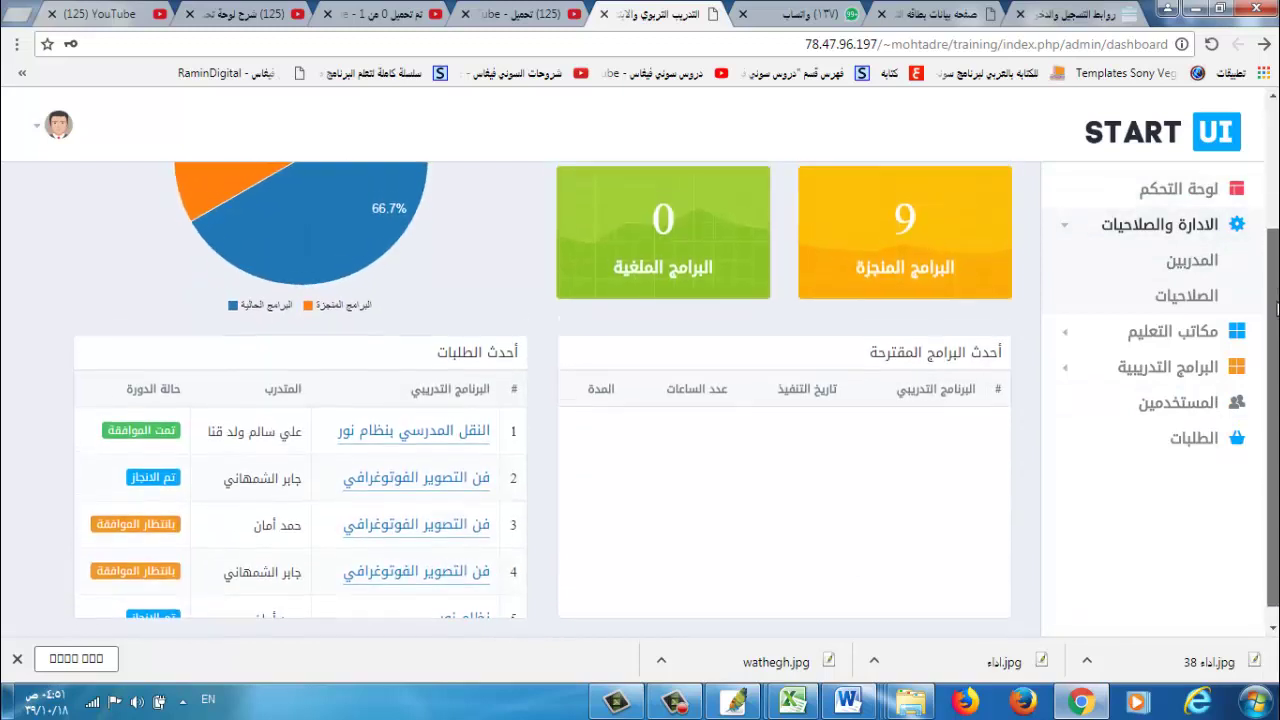
{"action": "scroll", "coordinate": [1276, 217], "scroll_direction": "down", "scroll_amount": 2}
{"action": "scroll", "coordinate": [1276, 367], "scroll_direction": "up", "scroll_amount": 1}
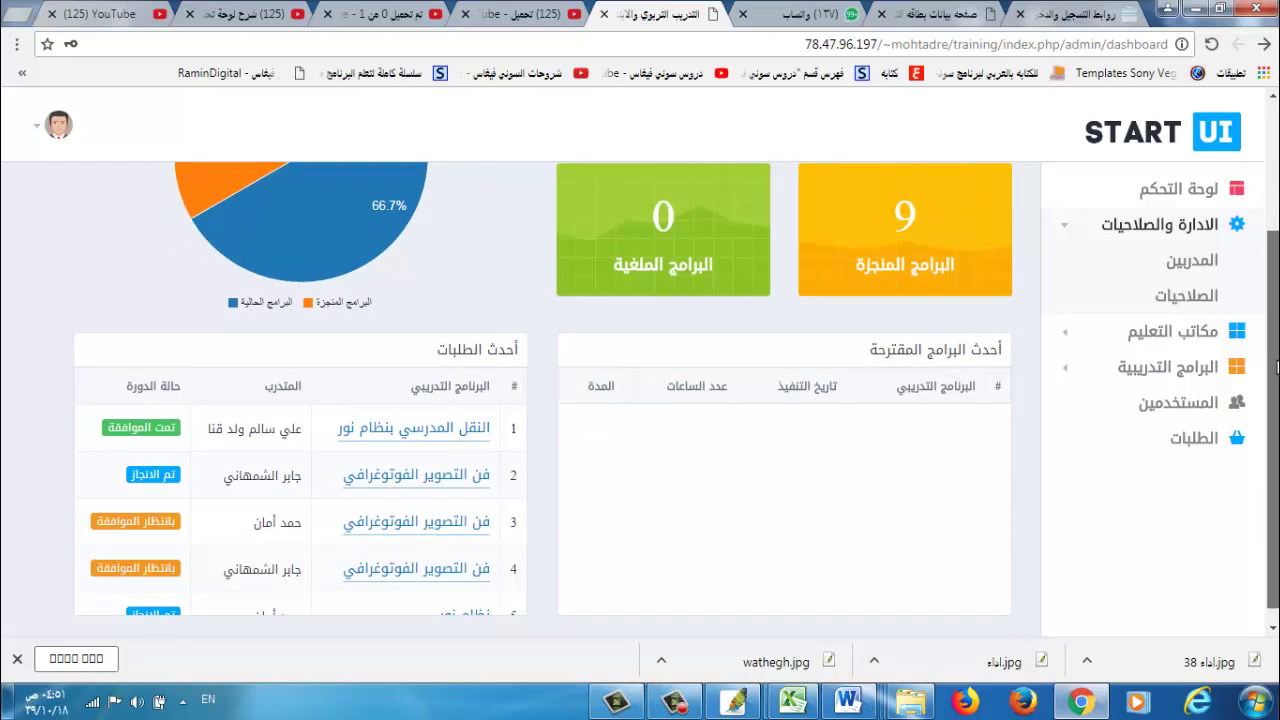
Browse مكاتب التعليم, البرامج التدريبية, المستخدمين, ending on the الطلبات requests page.
{"action": "left_click", "coordinate": [1183, 333]}
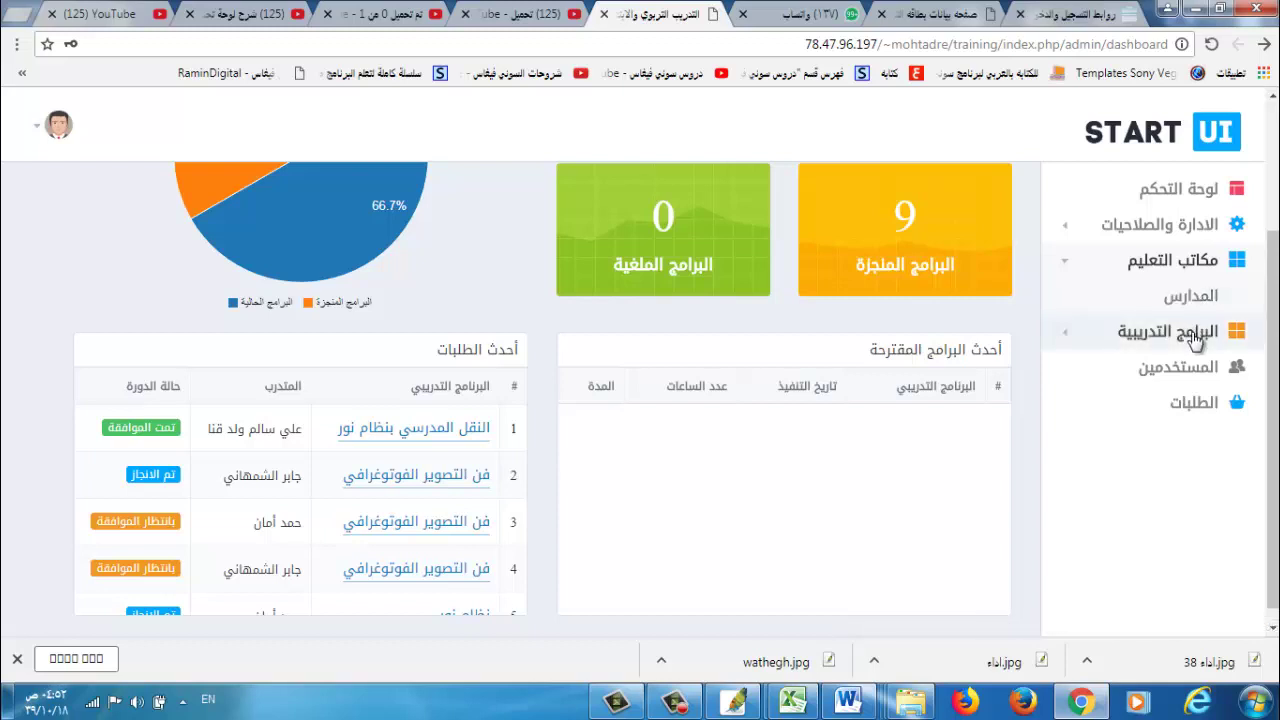
{"action": "left_click", "coordinate": [1194, 331]}
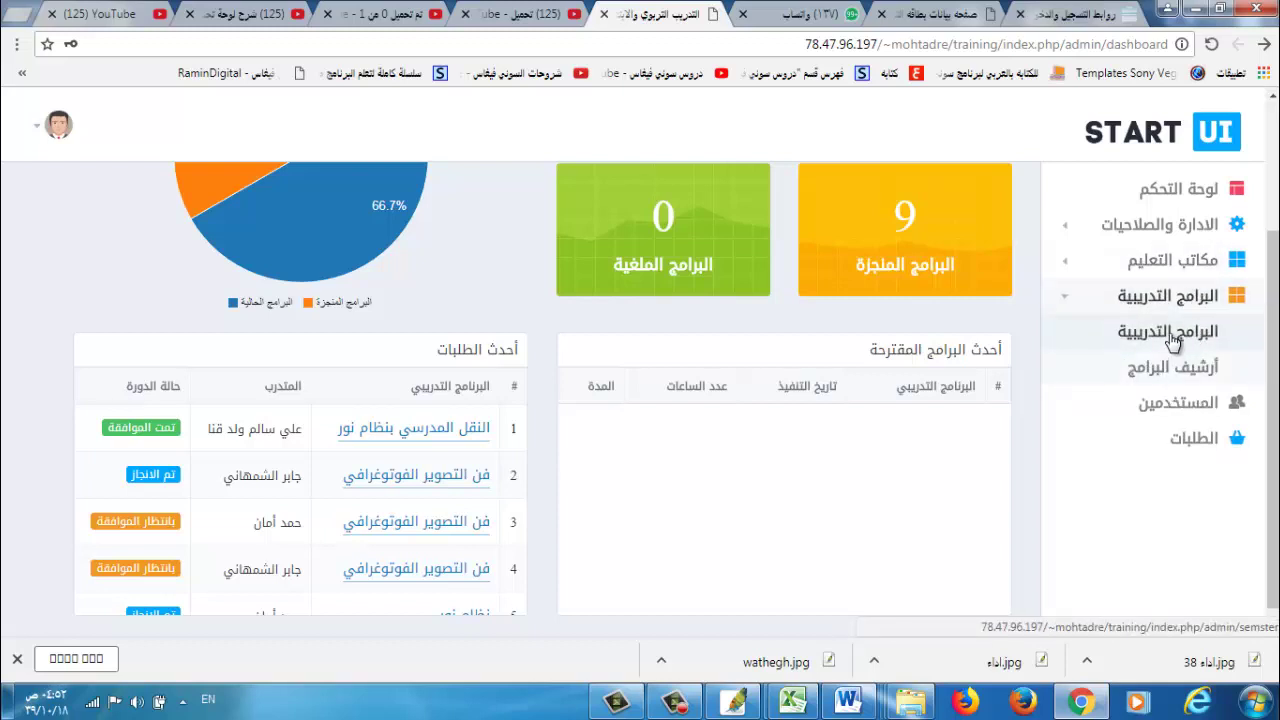
{"action": "left_click", "coordinate": [1172, 340]}
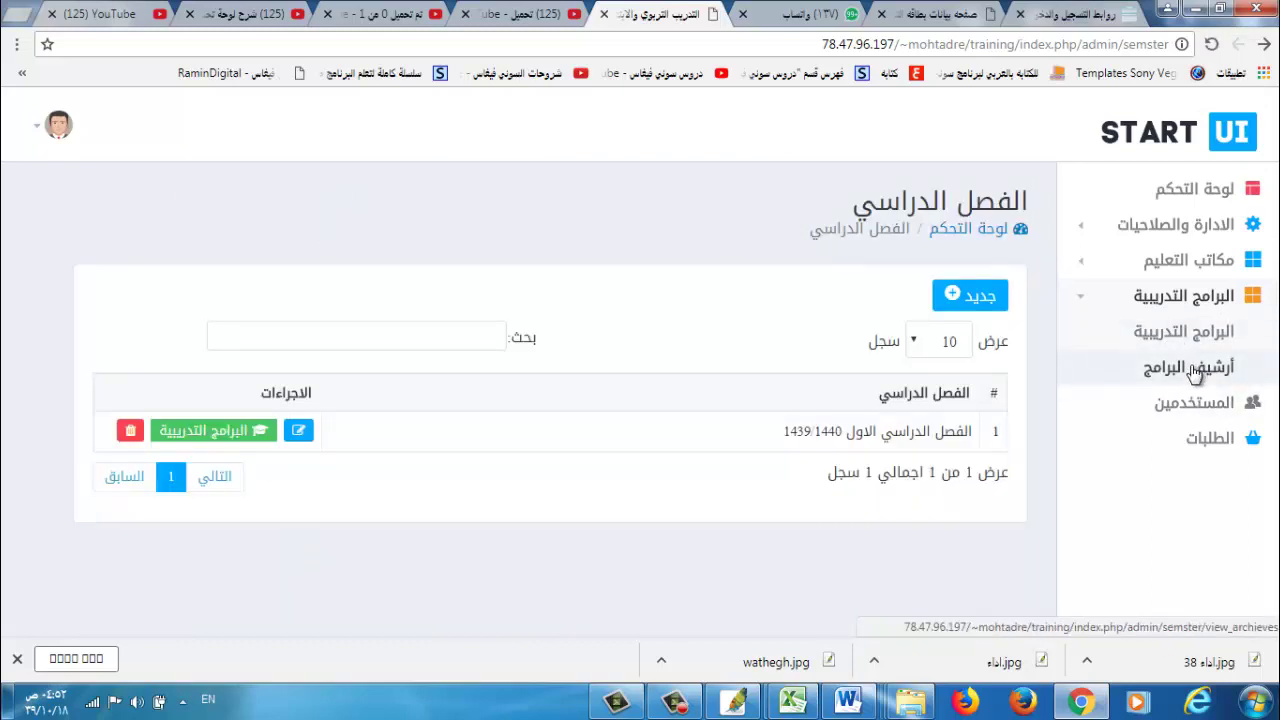
{"action": "left_click", "coordinate": [1206, 418]}
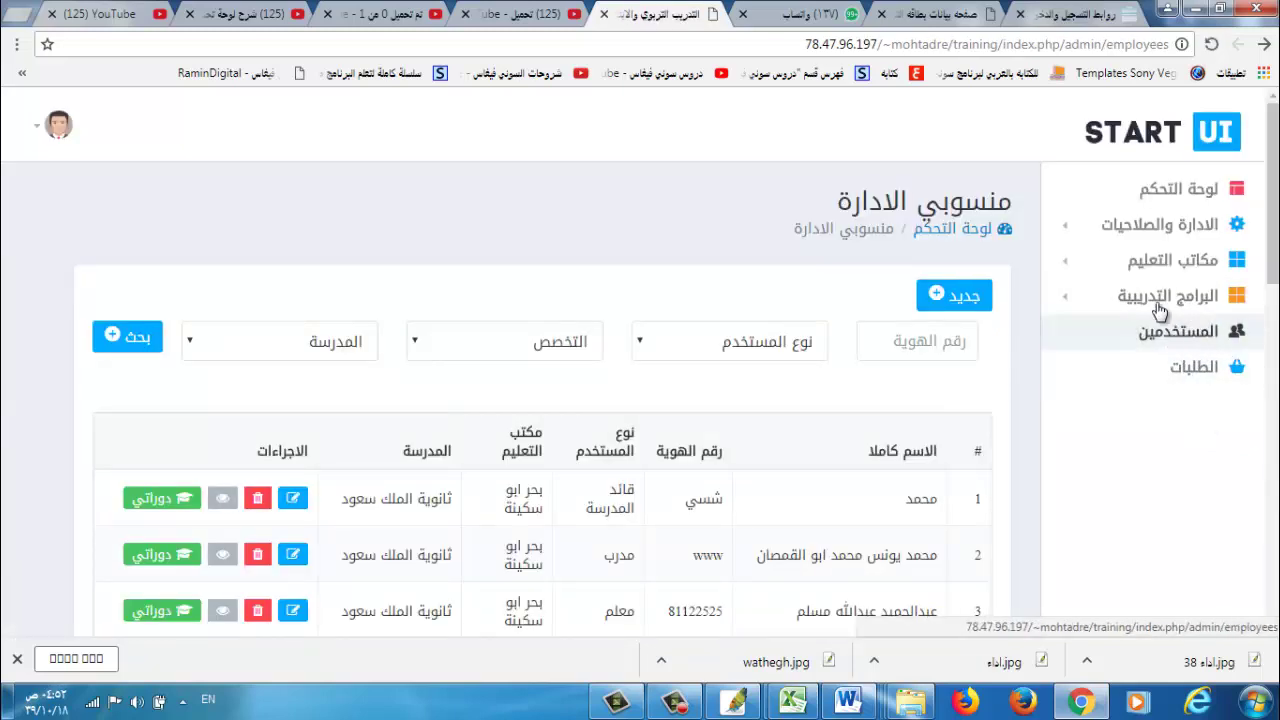
{"action": "left_click", "coordinate": [1200, 378]}
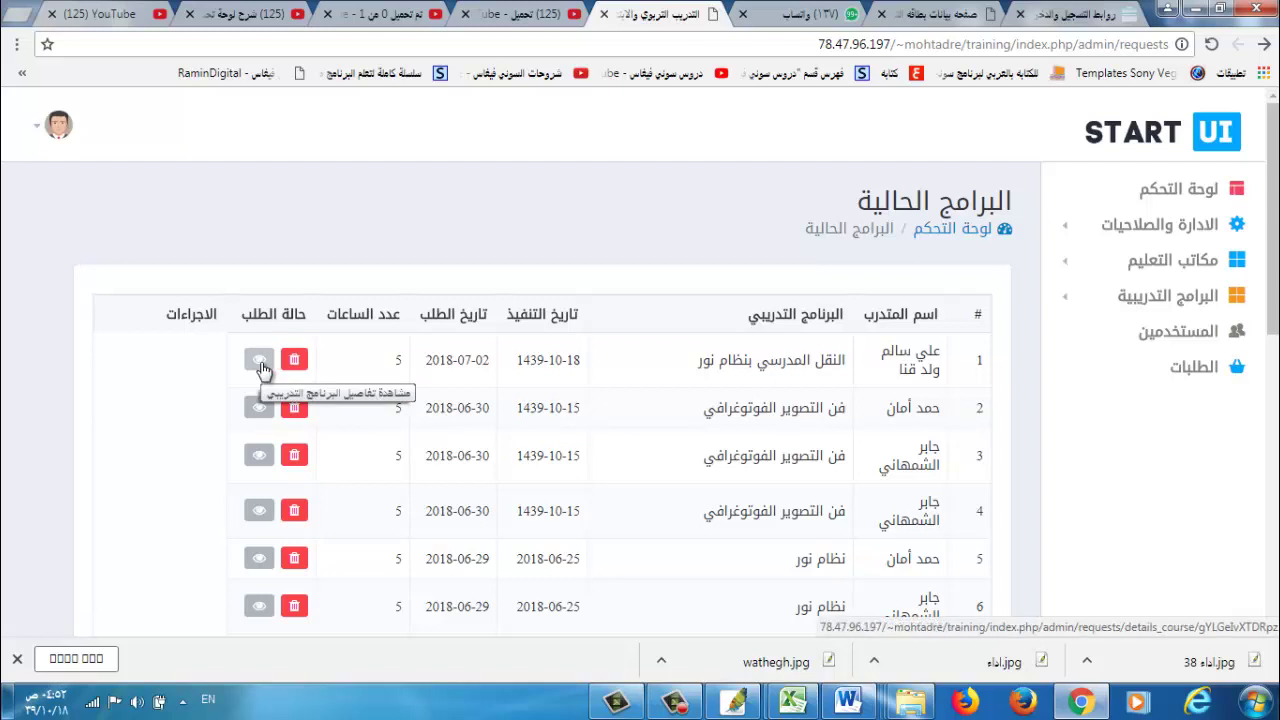
Go back to لوحة التحكم and scroll down to the أحدث الطلبات table.
{"action": "left_click", "coordinate": [1178, 192]}
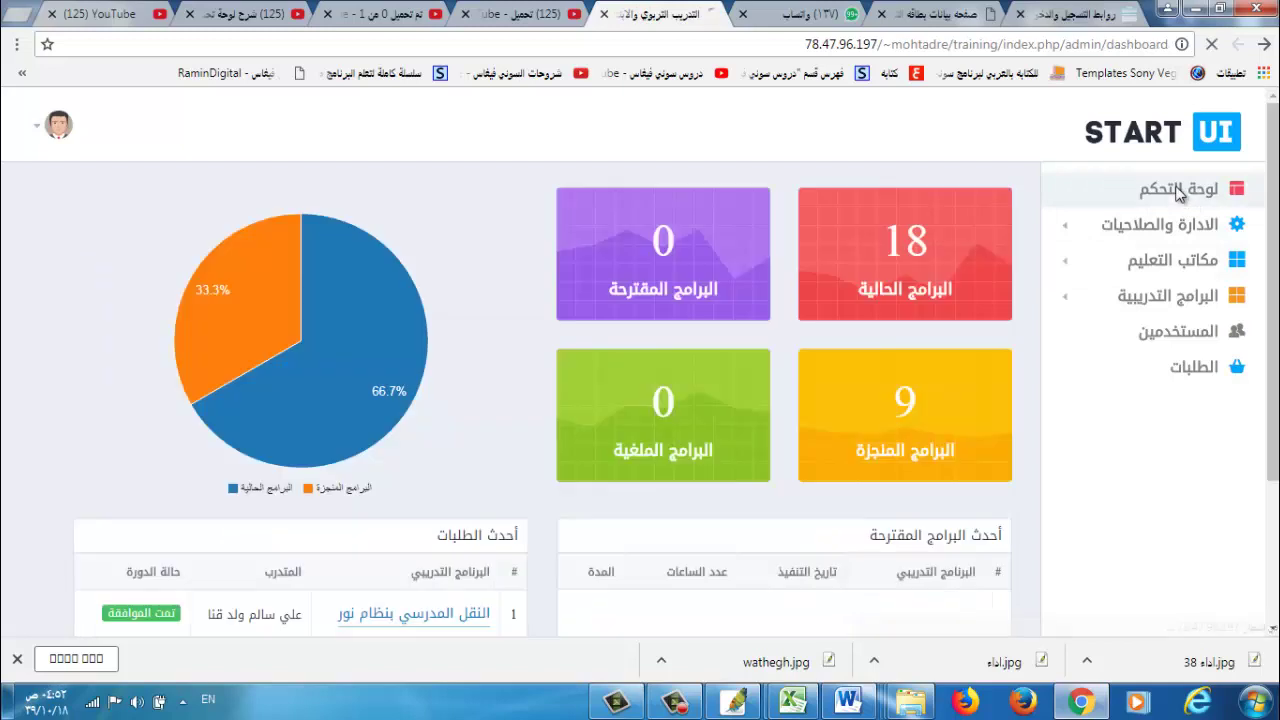
{"action": "scroll", "coordinate": [640, 400], "scroll_direction": "down", "scroll_amount": 1}
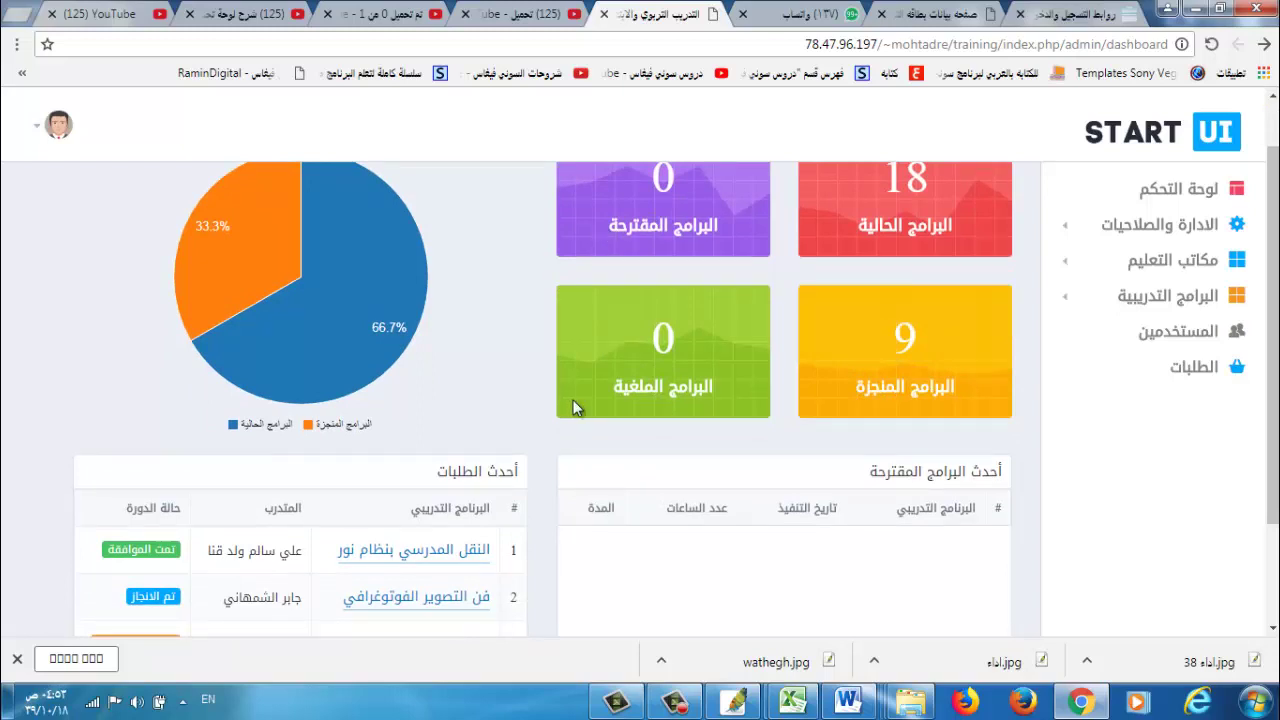
{"action": "scroll", "coordinate": [1272, 350], "scroll_direction": "down", "scroll_amount": 1}
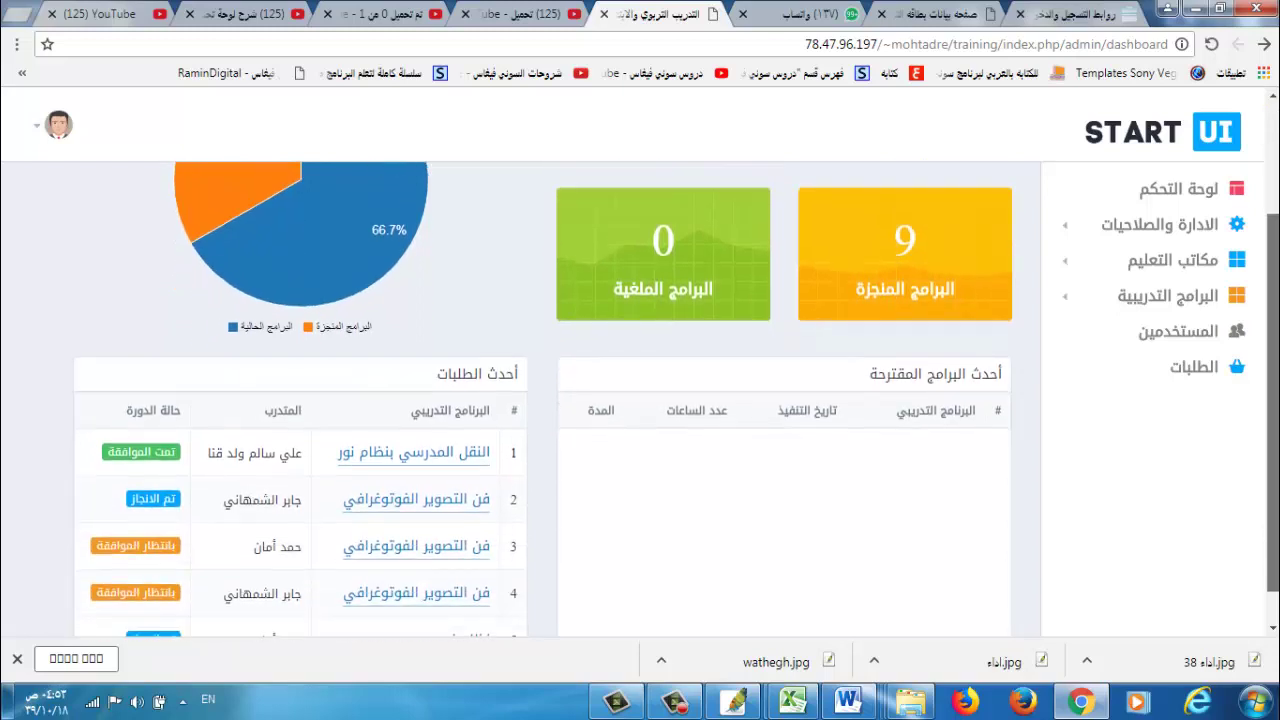
{"action": "scroll", "coordinate": [1272, 400], "scroll_direction": "down", "scroll_amount": 1}
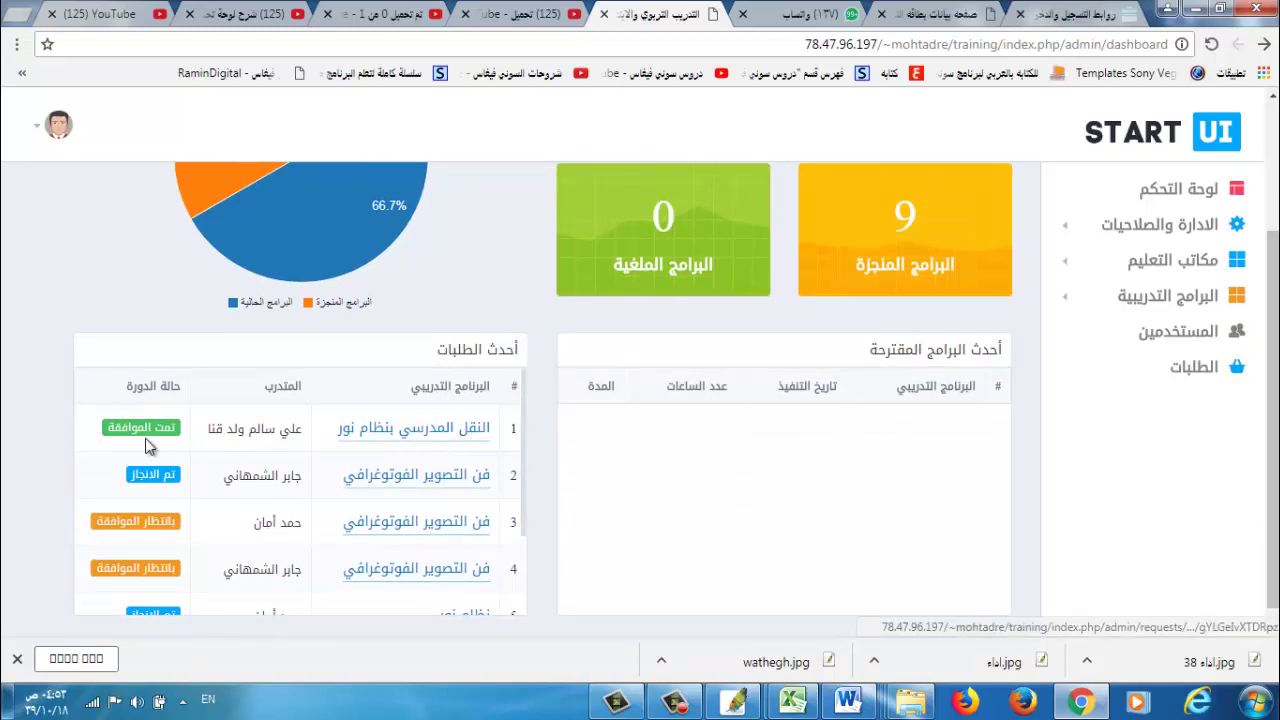
Open the النقل المدرسي بنظام نور program details and start a new attendance entry.
{"action": "left_click", "coordinate": [465, 436]}
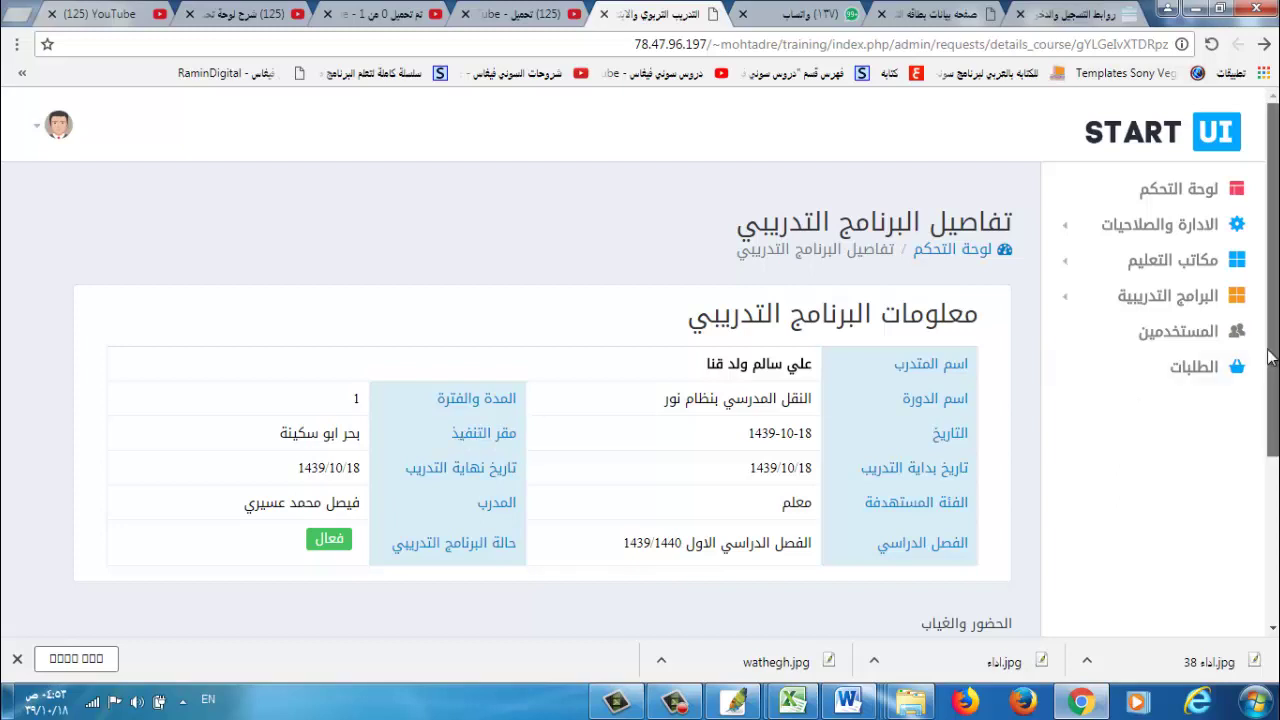
{"action": "scroll", "coordinate": [1272, 300], "scroll_direction": "down", "scroll_amount": 1}
{"action": "scroll", "coordinate": [1272, 300], "scroll_direction": "down", "scroll_amount": 2}
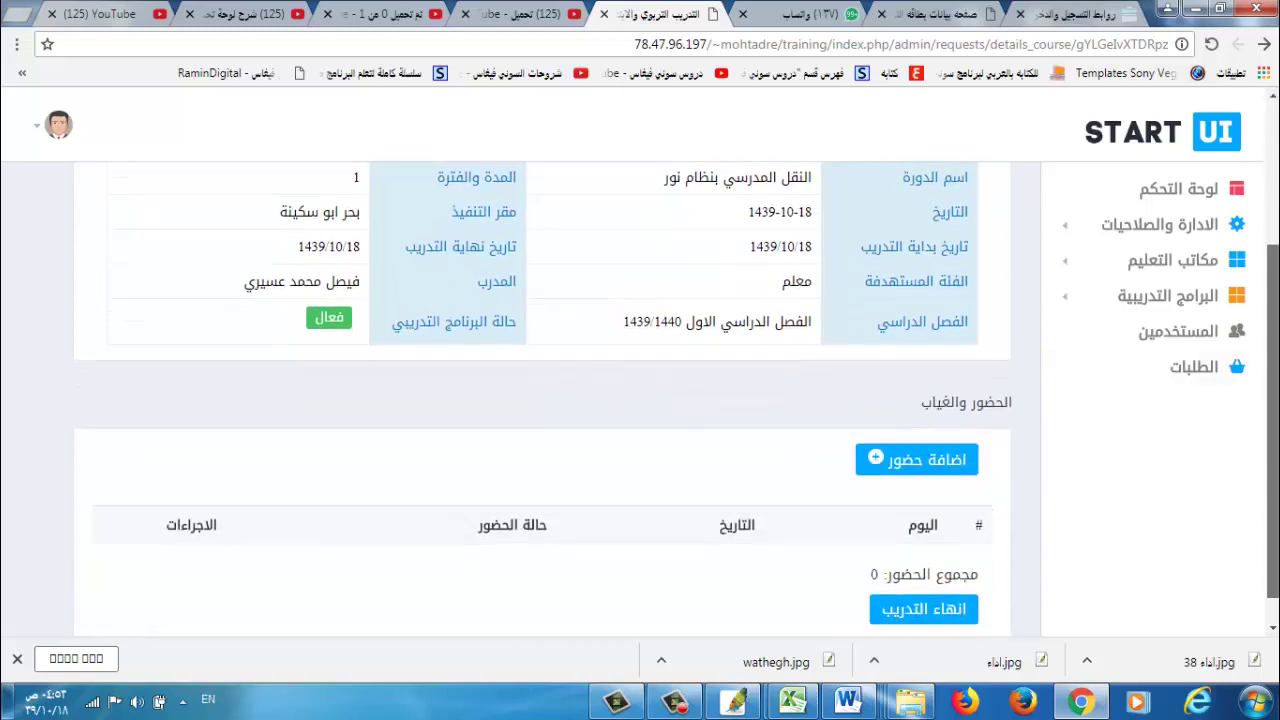
{"action": "scroll", "coordinate": [1272, 300], "scroll_direction": "down", "scroll_amount": 1}
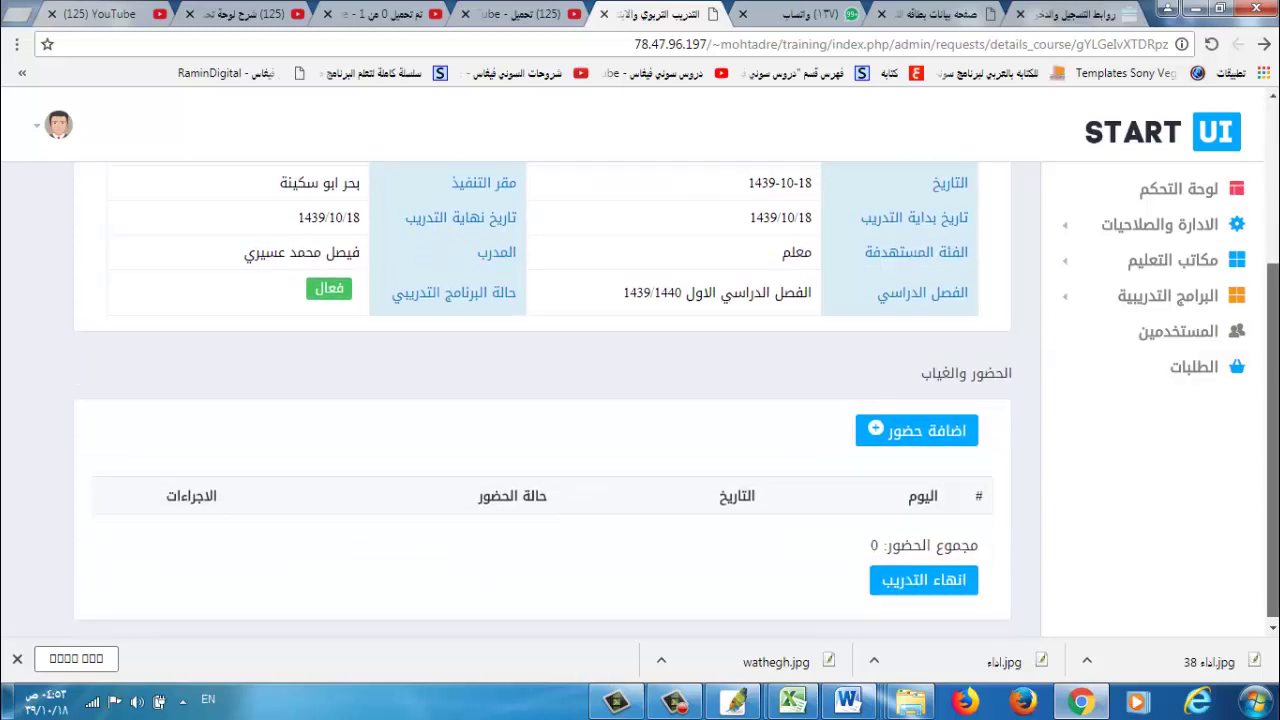
{"action": "left_click", "coordinate": [938, 430]}
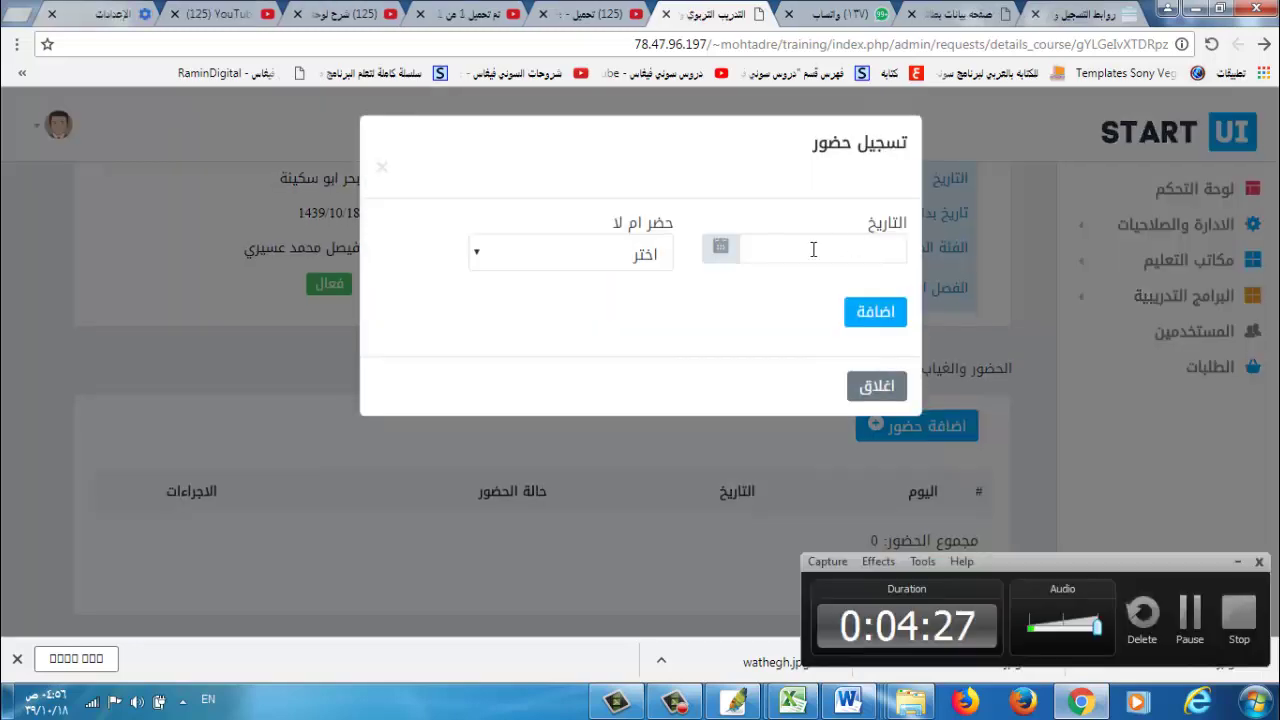
Record the trainee as حضر (attended) on 1439/10/18 and save the entry.
{"action": "left_click", "coordinate": [809, 250]}
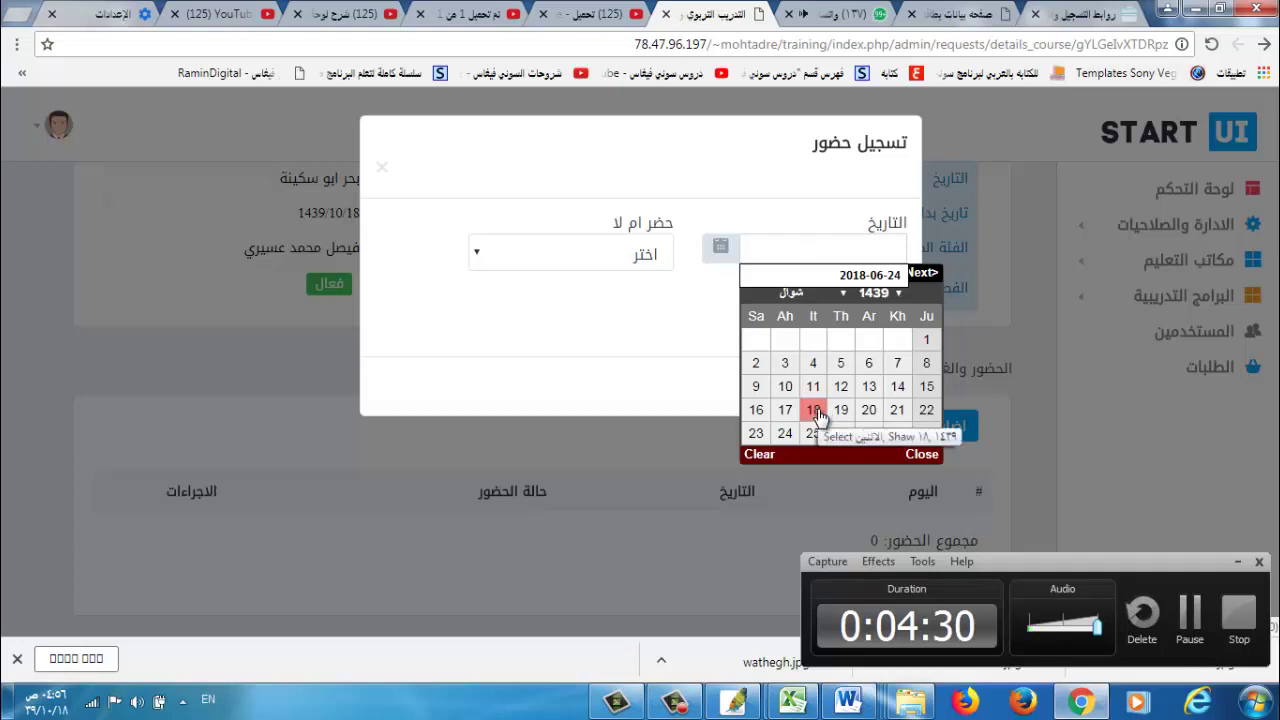
{"action": "left_click", "coordinate": [817, 409]}
{"action": "left_click", "coordinate": [580, 253]}
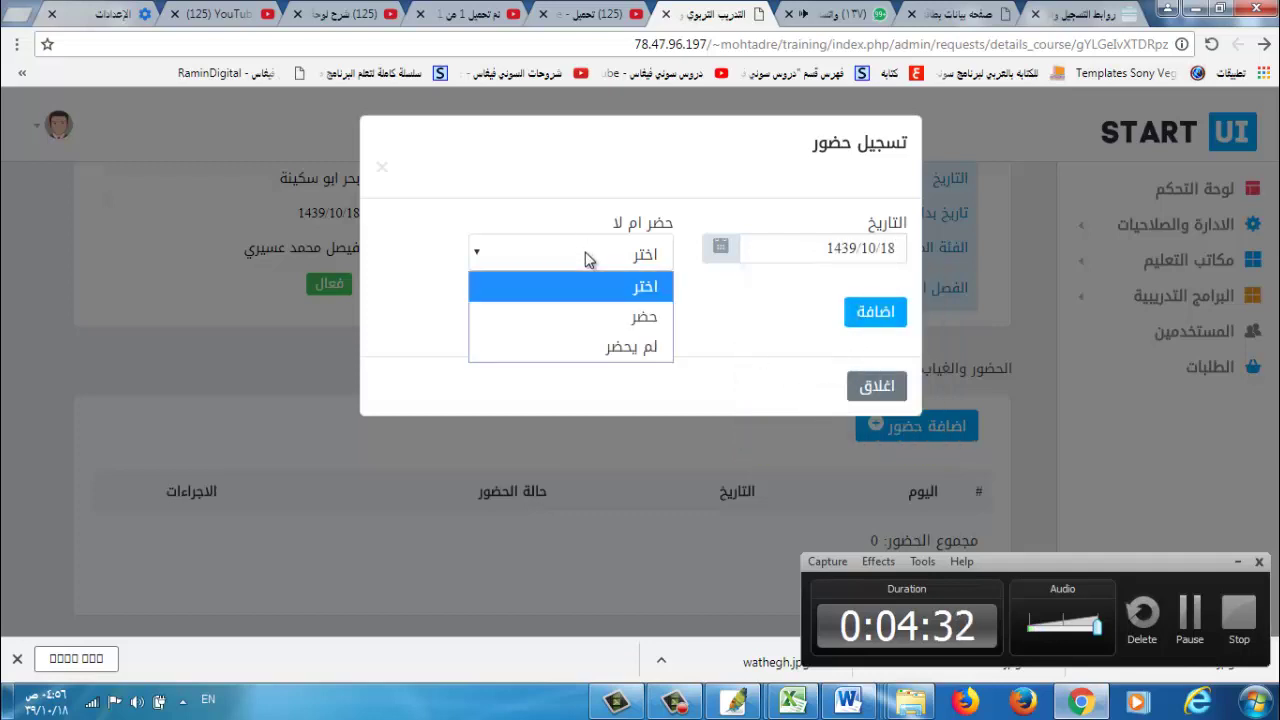
{"action": "left_click", "coordinate": [634, 318]}
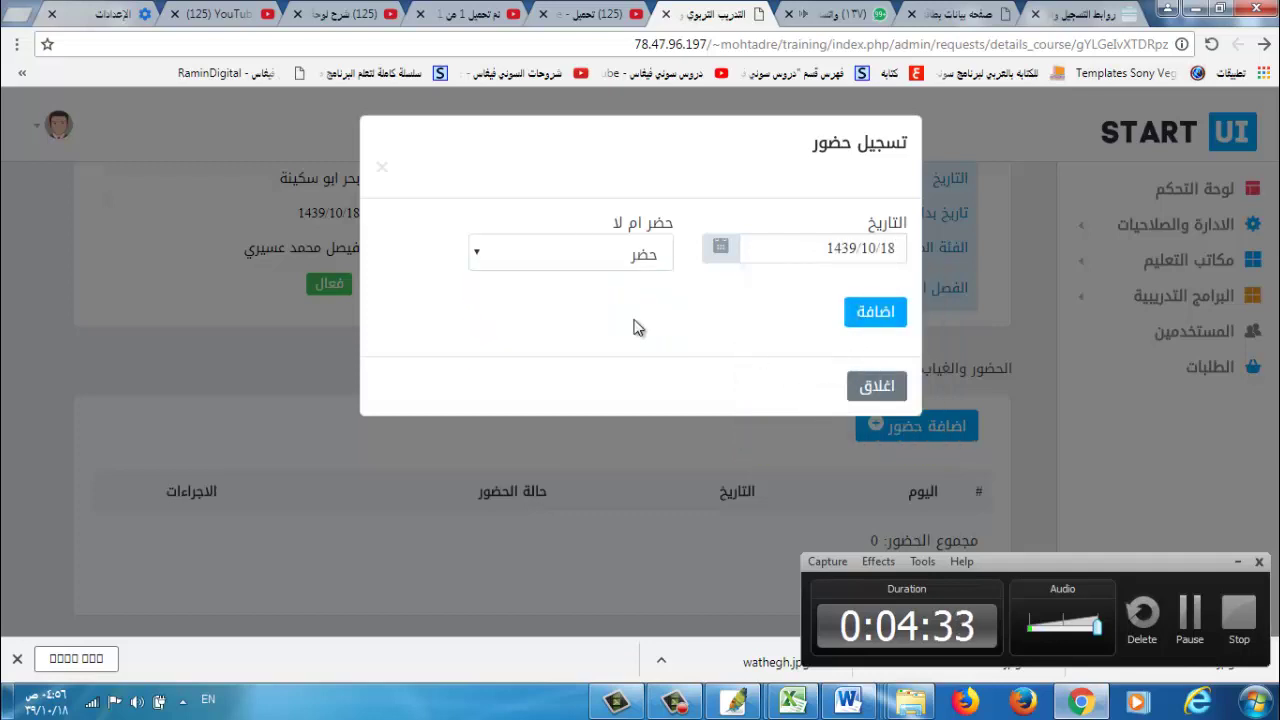
{"action": "left_click", "coordinate": [889, 311]}
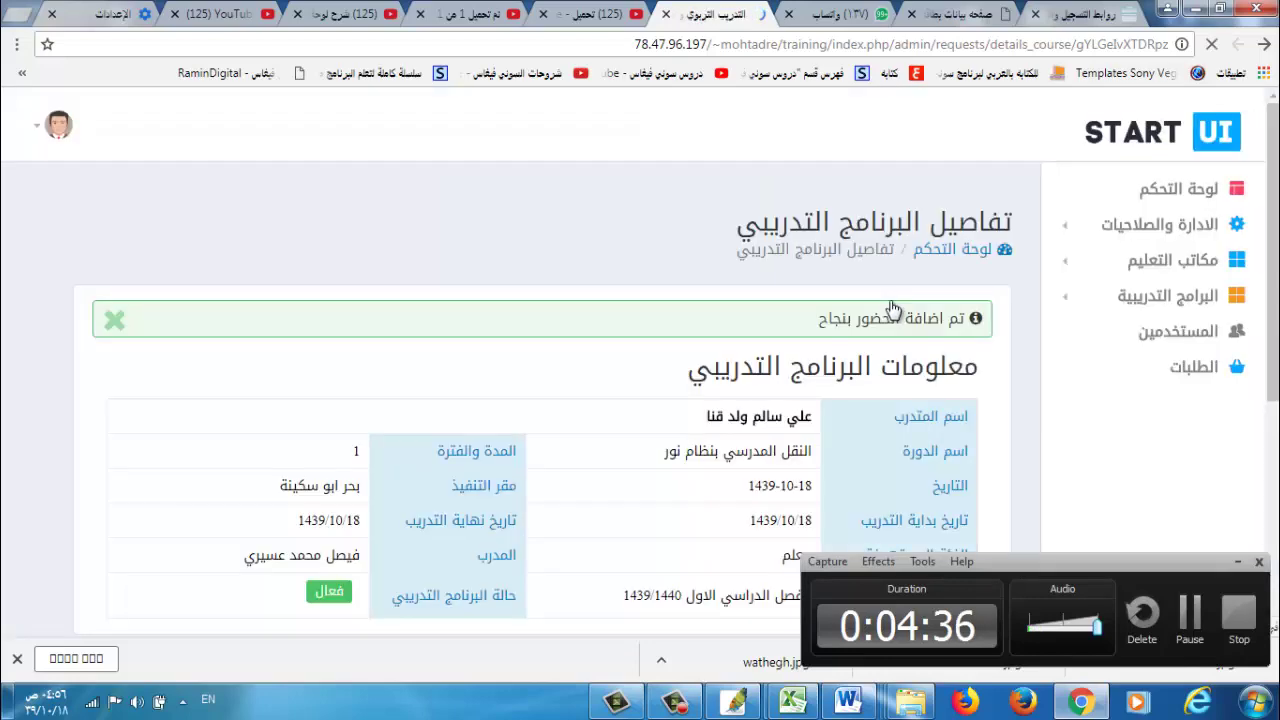
{"action": "scroll", "coordinate": [540, 400], "scroll_direction": "down", "scroll_amount": 3}
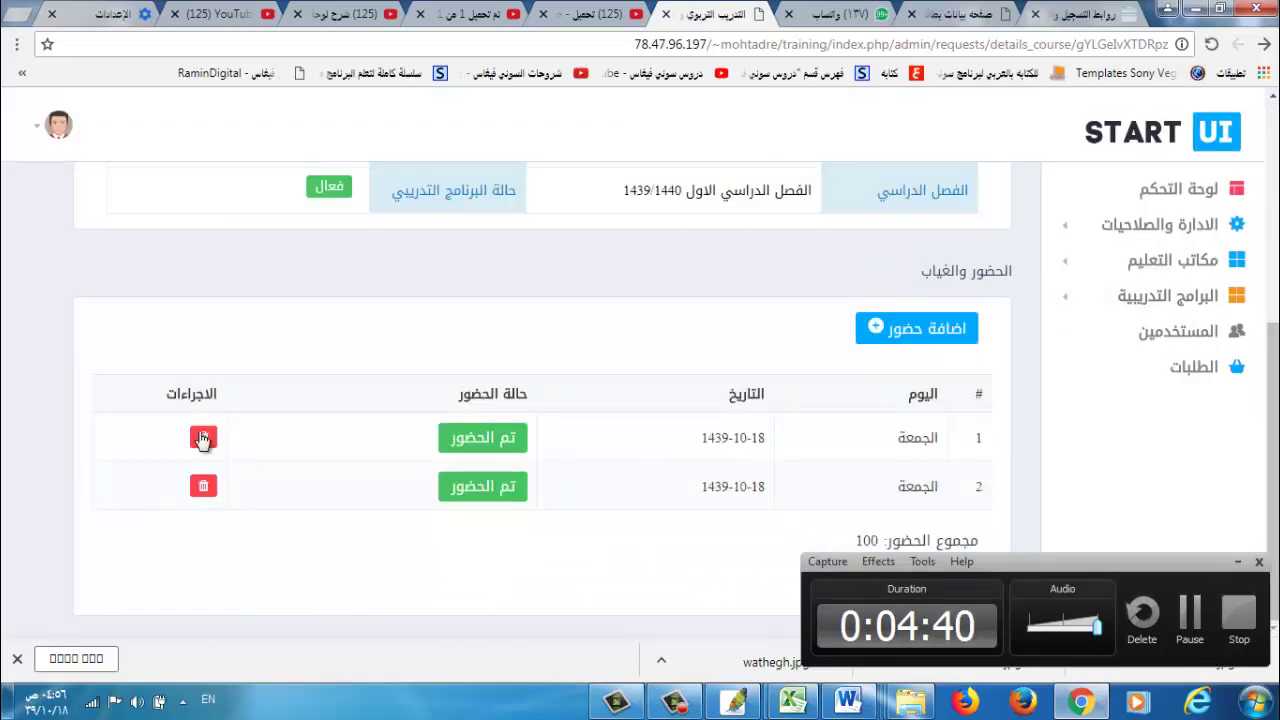
Delete the first attendance row and confirm the deletion.
{"action": "left_click", "coordinate": [203, 438]}
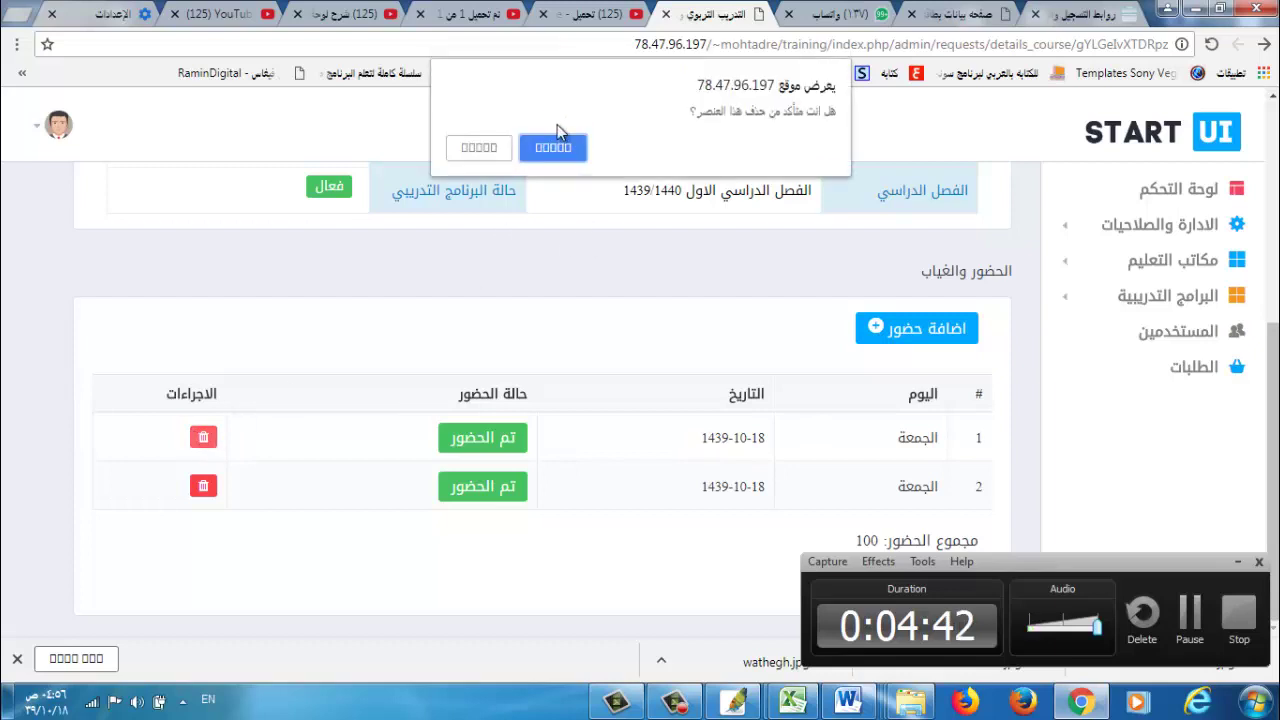
{"action": "left_click", "coordinate": [557, 150]}
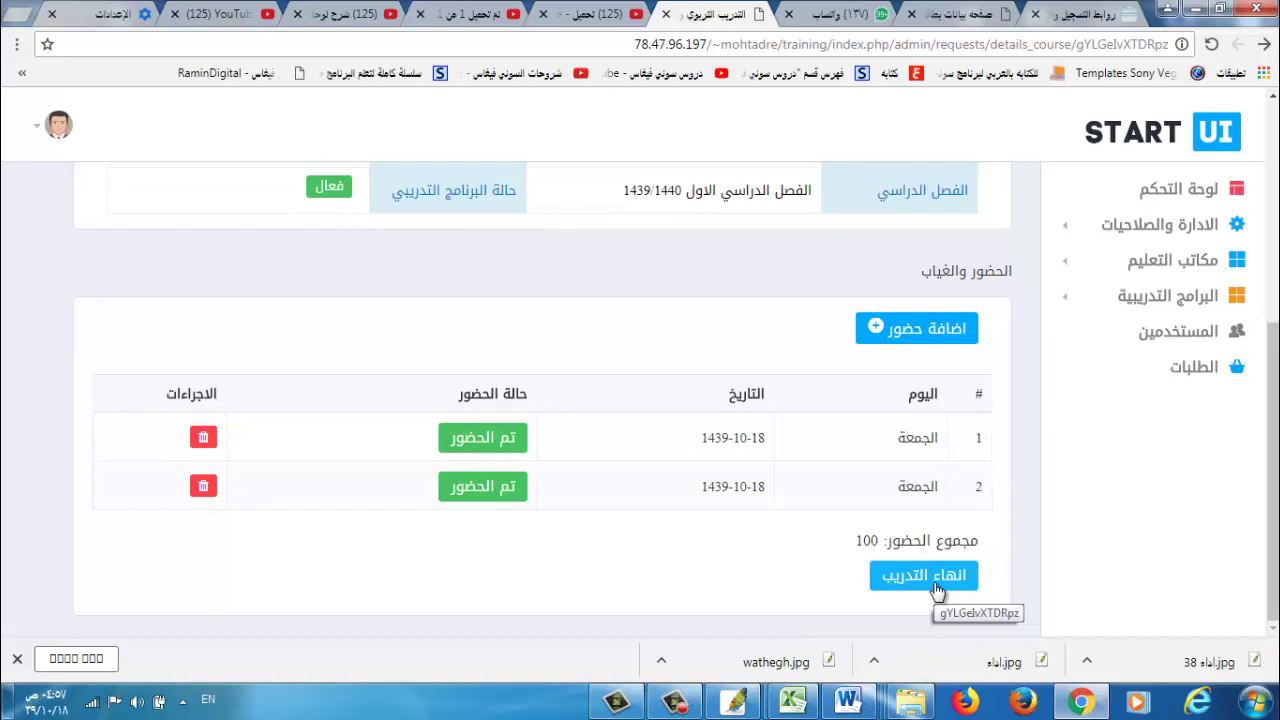
End the training with انهاء التدريب and confirm, marking the trainee as passed.
{"action": "left_click", "coordinate": [923, 576]}
{"action": "left_click", "coordinate": [563, 148]}
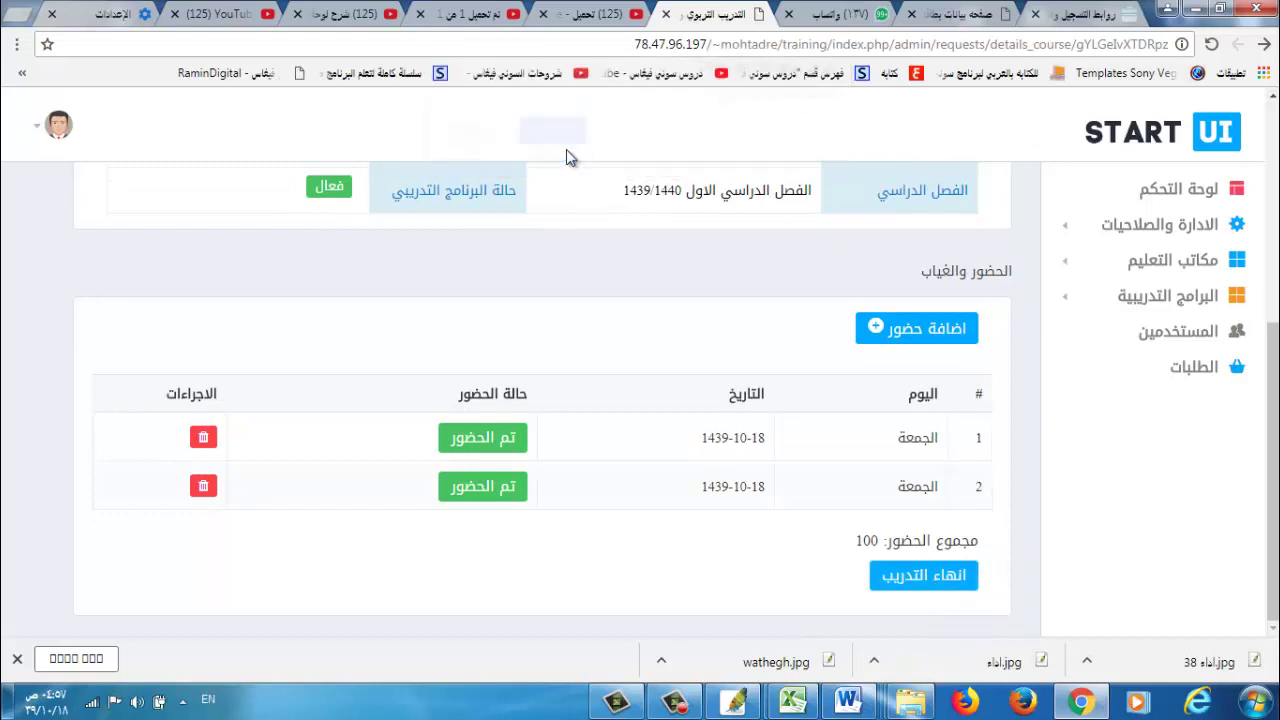
{"action": "scroll", "coordinate": [868, 224], "scroll_direction": "down", "scroll_amount": 3}
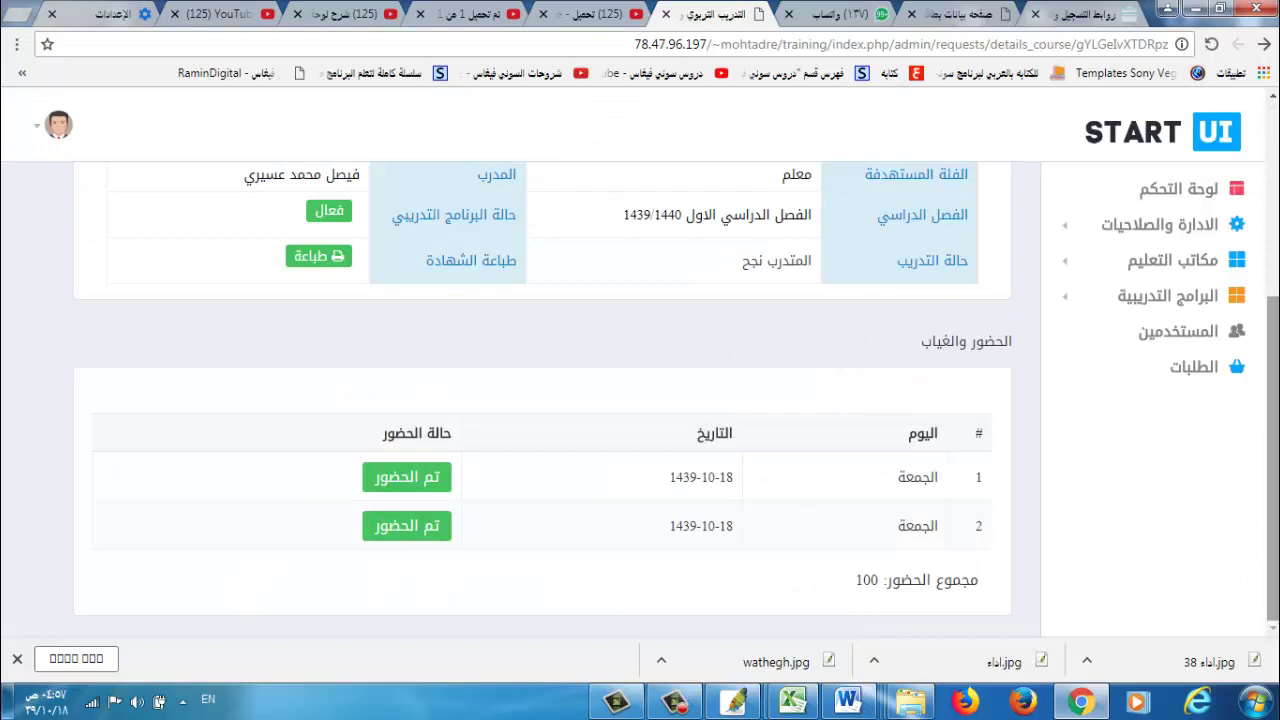
{"action": "scroll", "coordinate": [1276, 345], "scroll_direction": "up", "scroll_amount": 3}
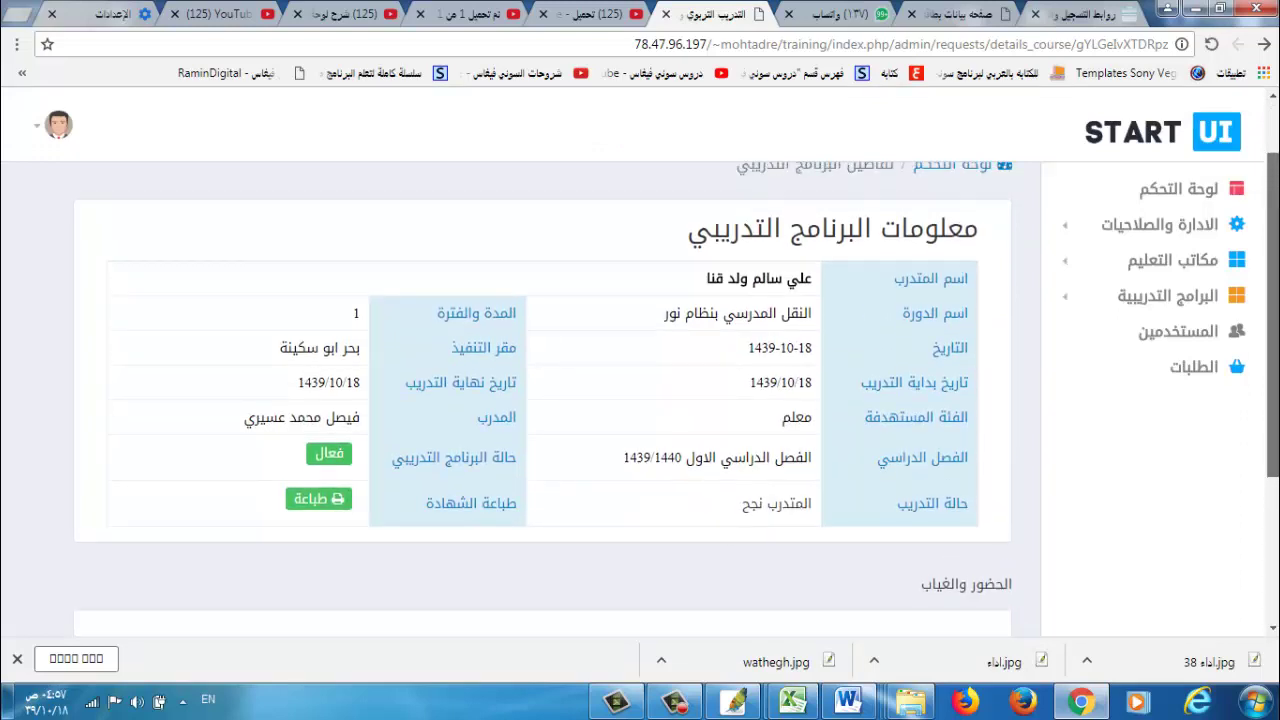
{"action": "scroll", "coordinate": [1270, 345], "scroll_direction": "down", "scroll_amount": 1}
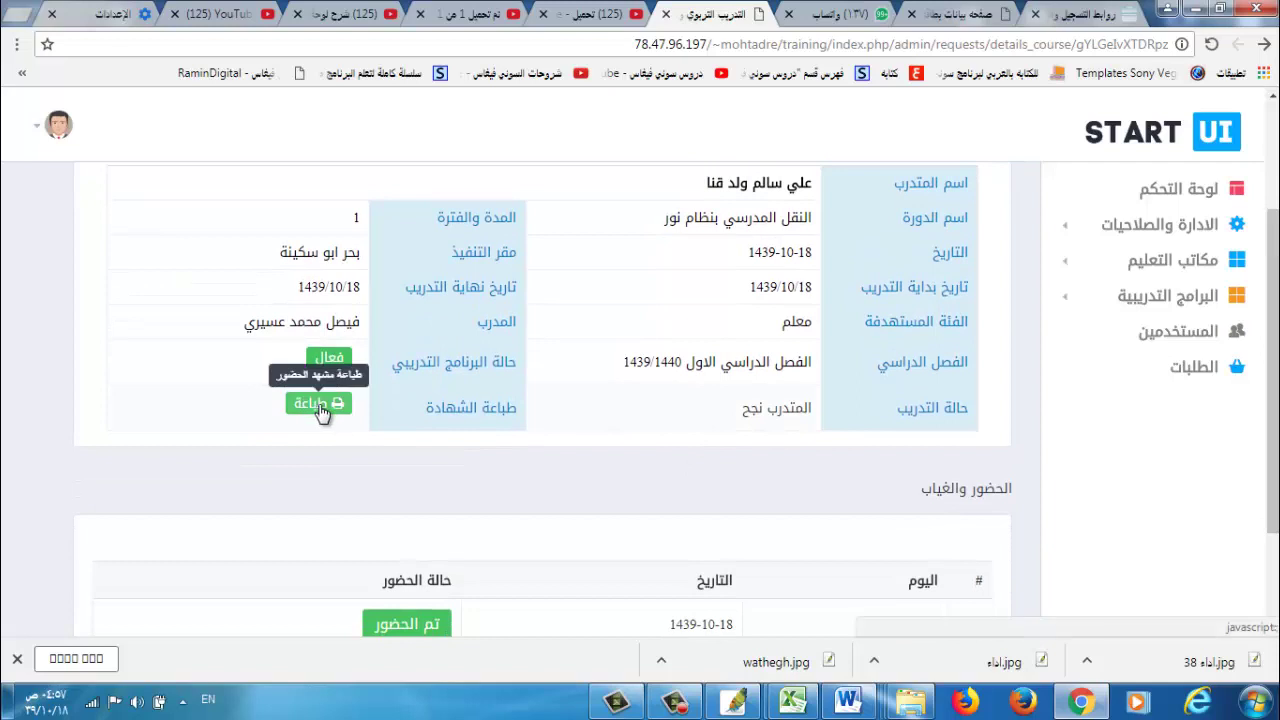
Print the trainee's attendance certificate and review the generated PDF.
{"action": "left_click", "coordinate": [320, 406]}
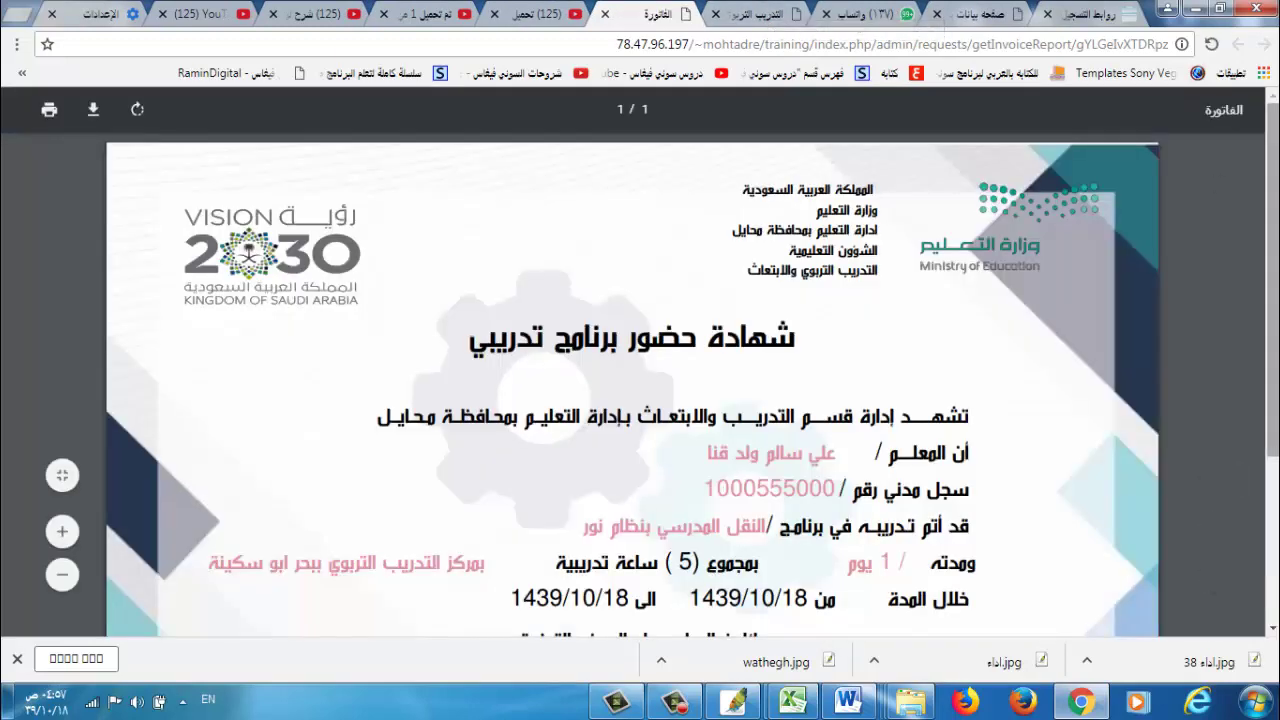
{"action": "scroll", "coordinate": [633, 386], "scroll_direction": "down", "scroll_amount": 2}
{"action": "scroll", "coordinate": [680, 300], "scroll_direction": "down", "scroll_amount": 1}
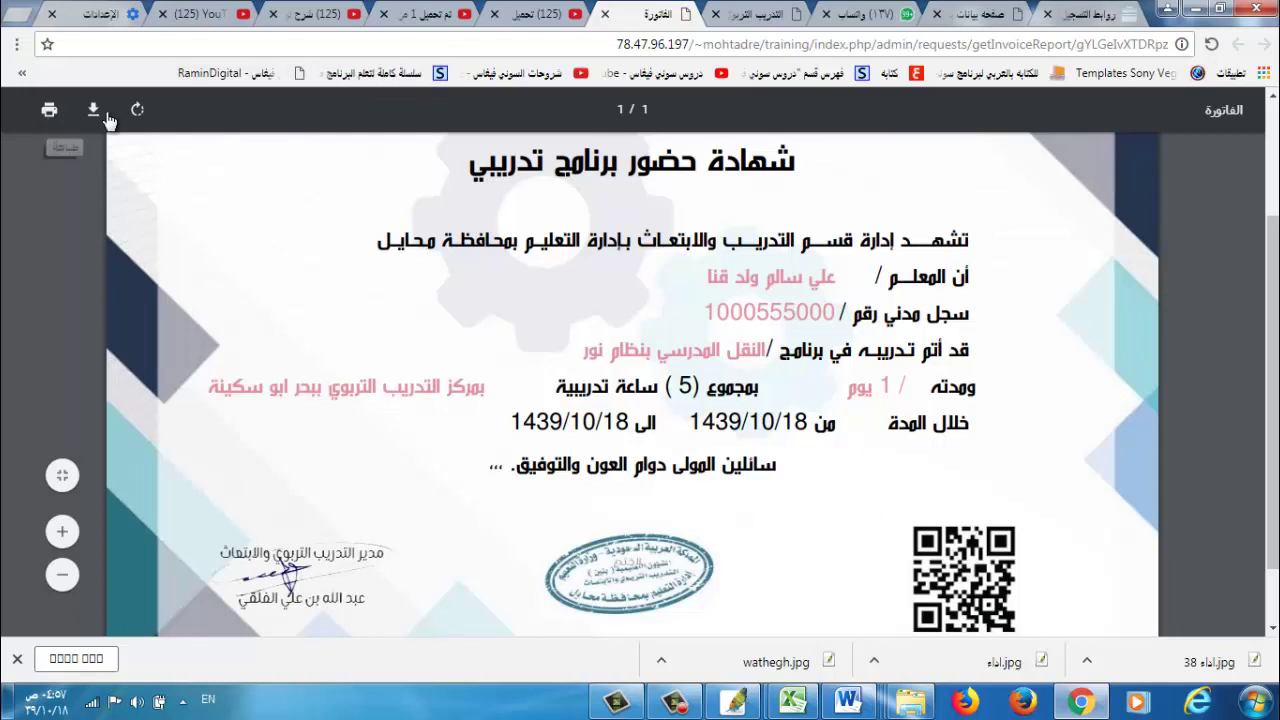
Return to the course tab and log out of the trainer account via تسجيل الخروج.
{"action": "left_click", "coordinate": [770, 14]}
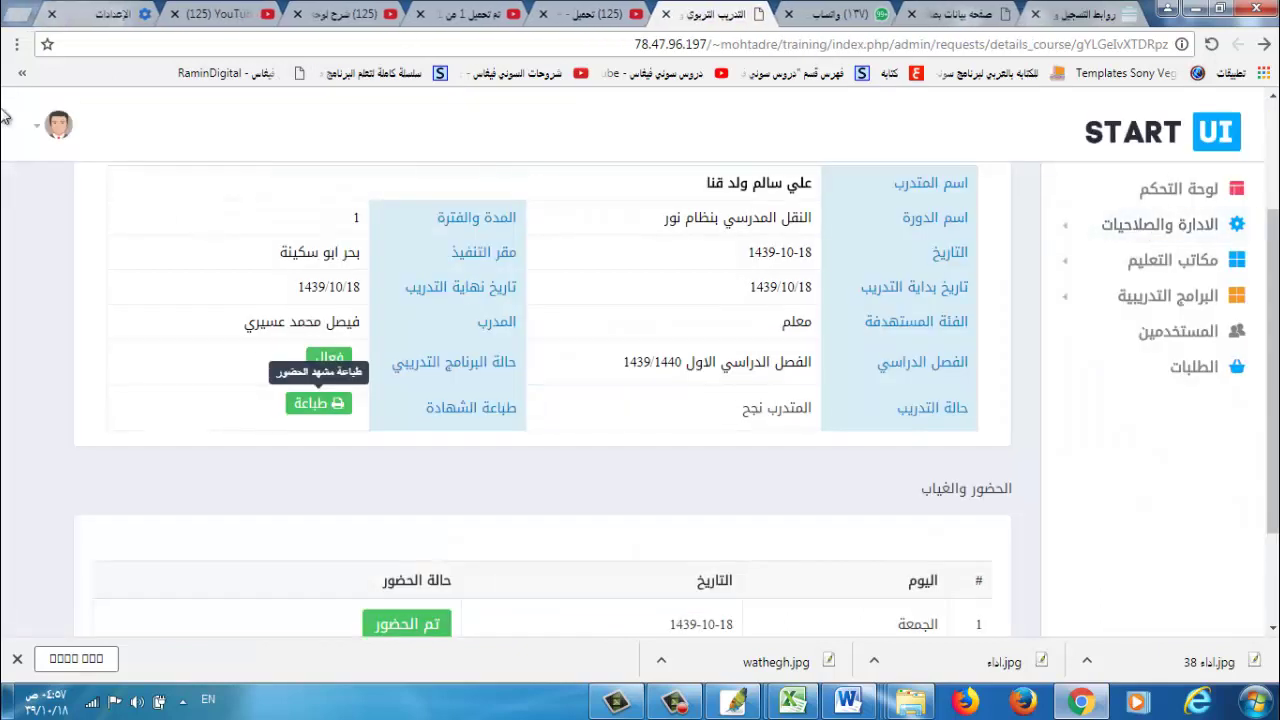
{"action": "left_click", "coordinate": [55, 130]}
{"action": "left_click", "coordinate": [55, 130]}
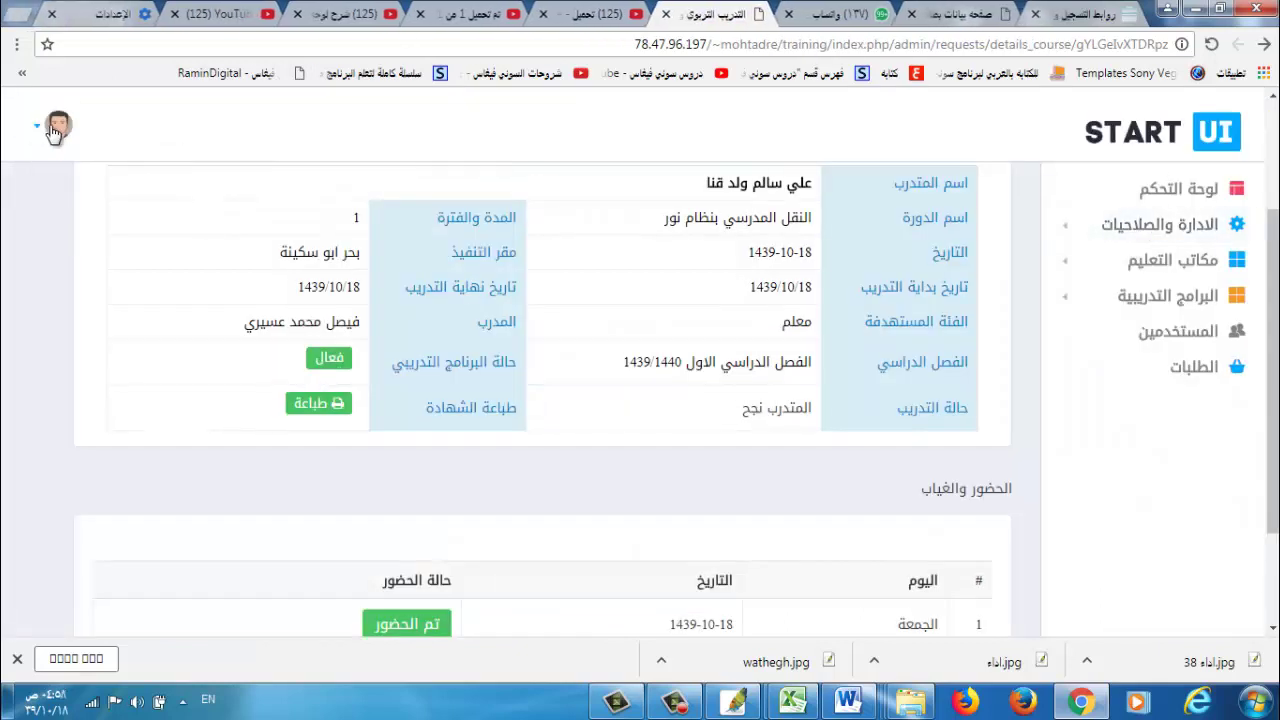
{"action": "left_click", "coordinate": [55, 130]}
{"action": "left_click", "coordinate": [113, 222]}
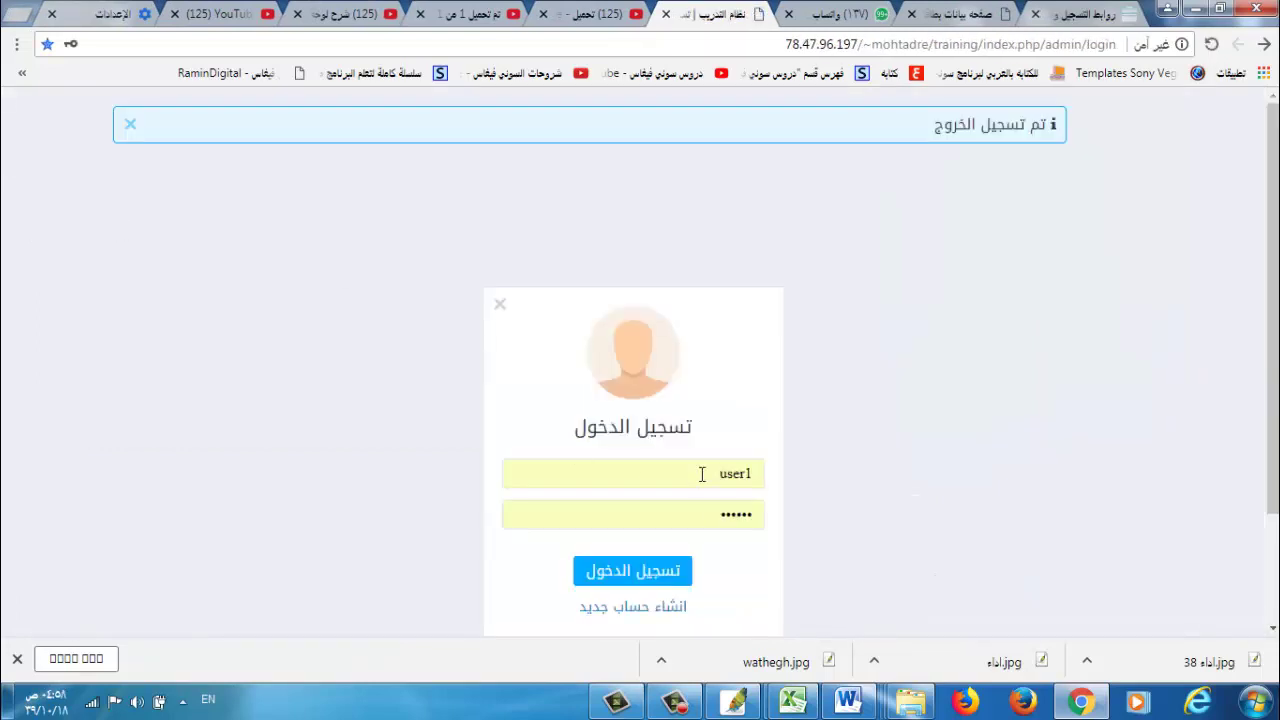
Log in with the trainee's saved username to open their dashboard.
{"action": "double_click", "coordinate": [702, 474]}
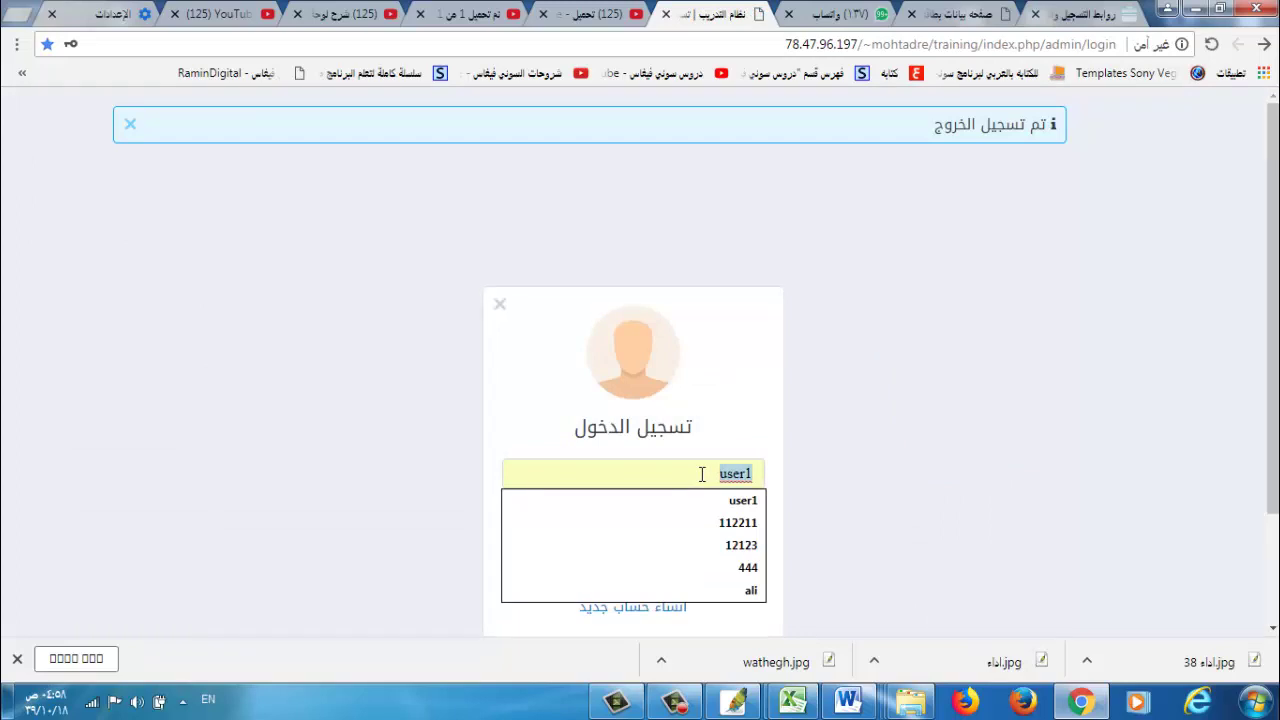
{"action": "type", "text": "12123"}
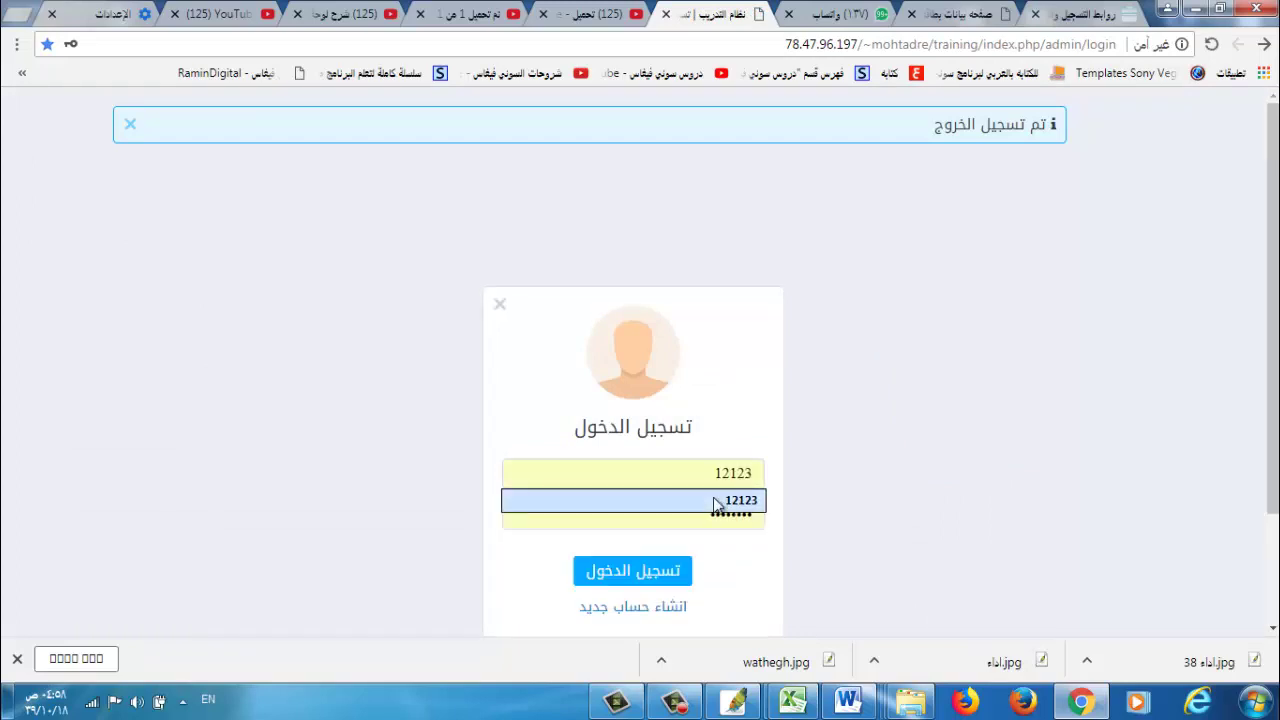
{"action": "left_click", "coordinate": [714, 500]}
{"action": "left_click", "coordinate": [672, 580]}
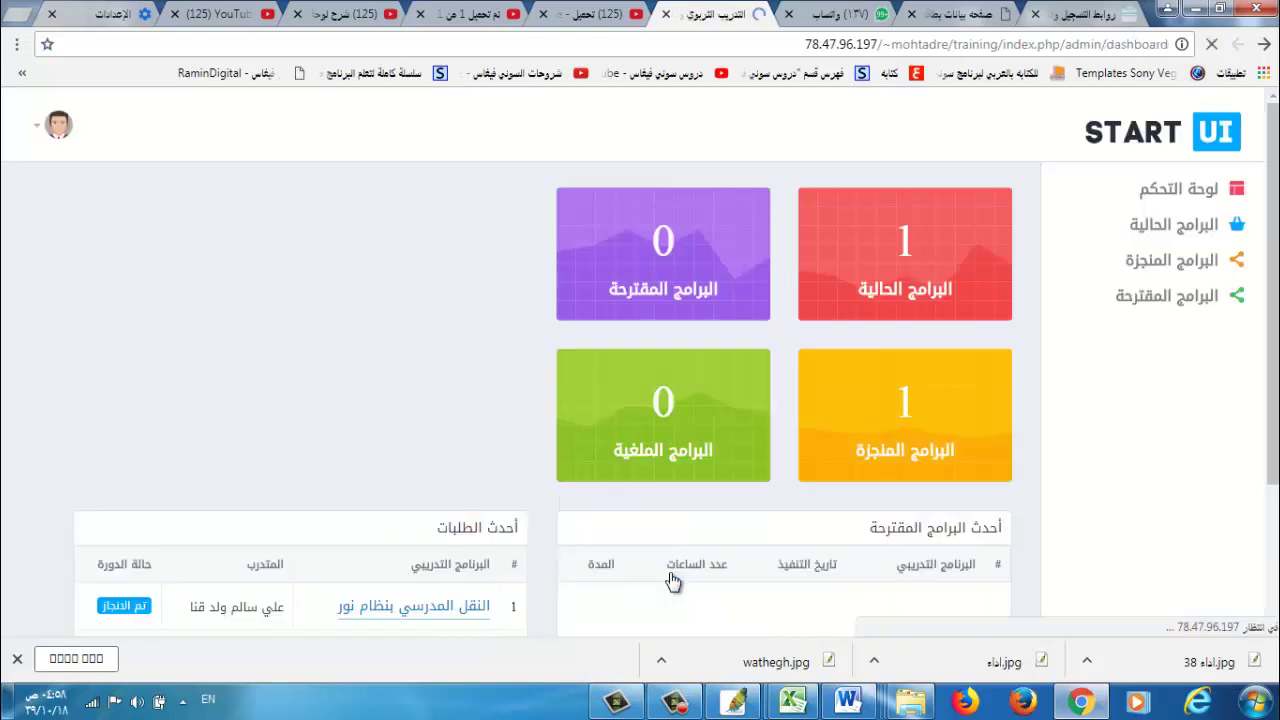
Open the details page of the active program 'النقل المدرسي بنظام نور' from the latest requests table.
{"action": "scroll", "coordinate": [672, 580], "scroll_direction": "down", "scroll_amount": 2}
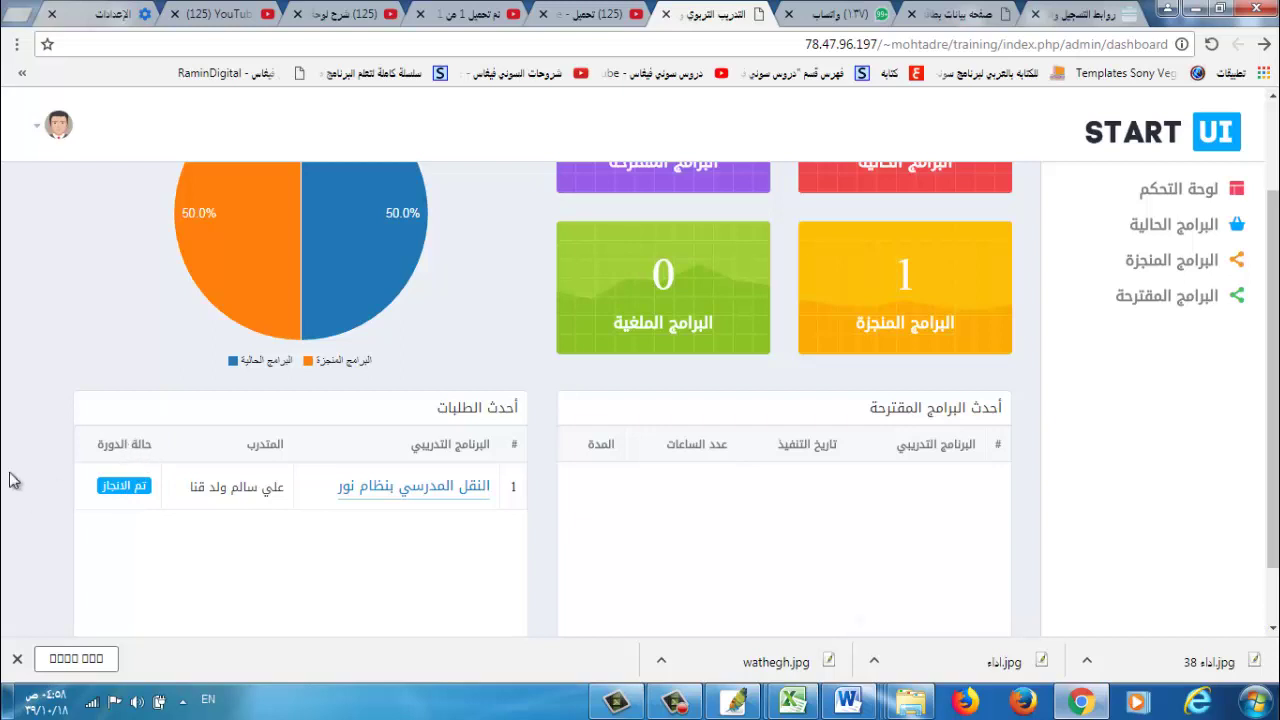
{"action": "left_click", "coordinate": [428, 488]}
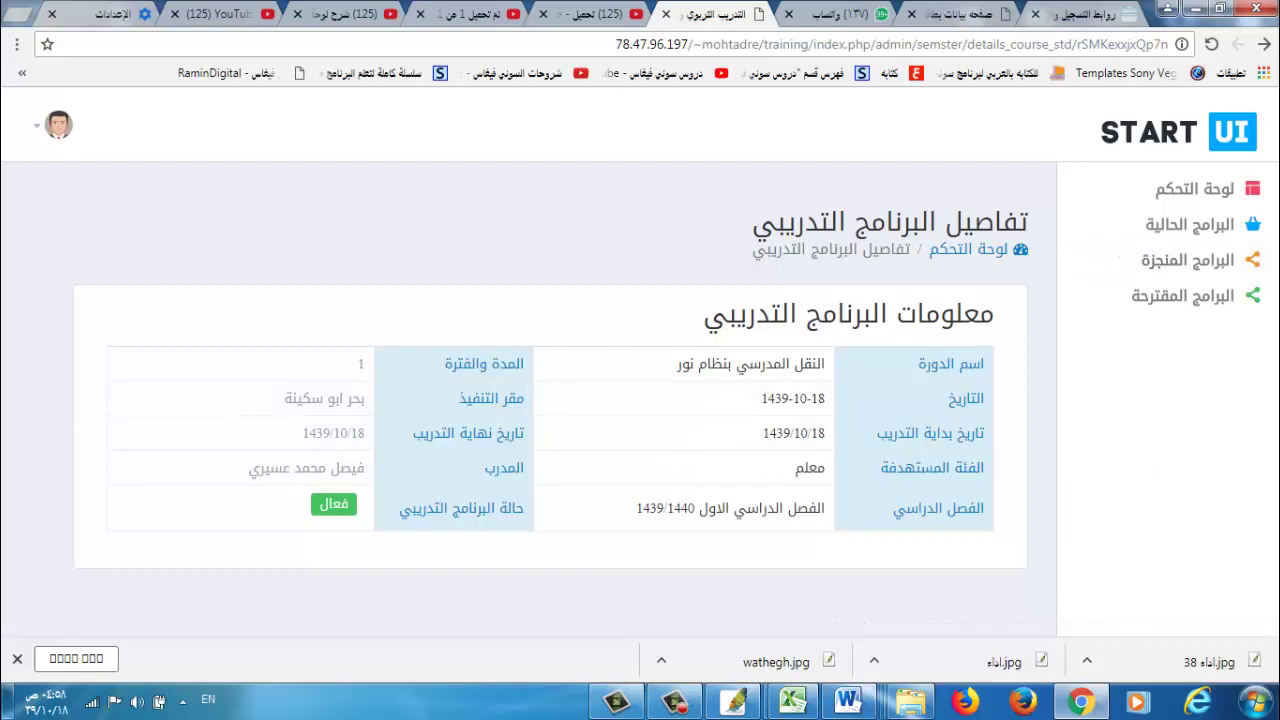
List the completed programs, showing 'النقل المدرسي بنظام نور' as finished with 5 hours.
{"action": "left_click", "coordinate": [1215, 262]}
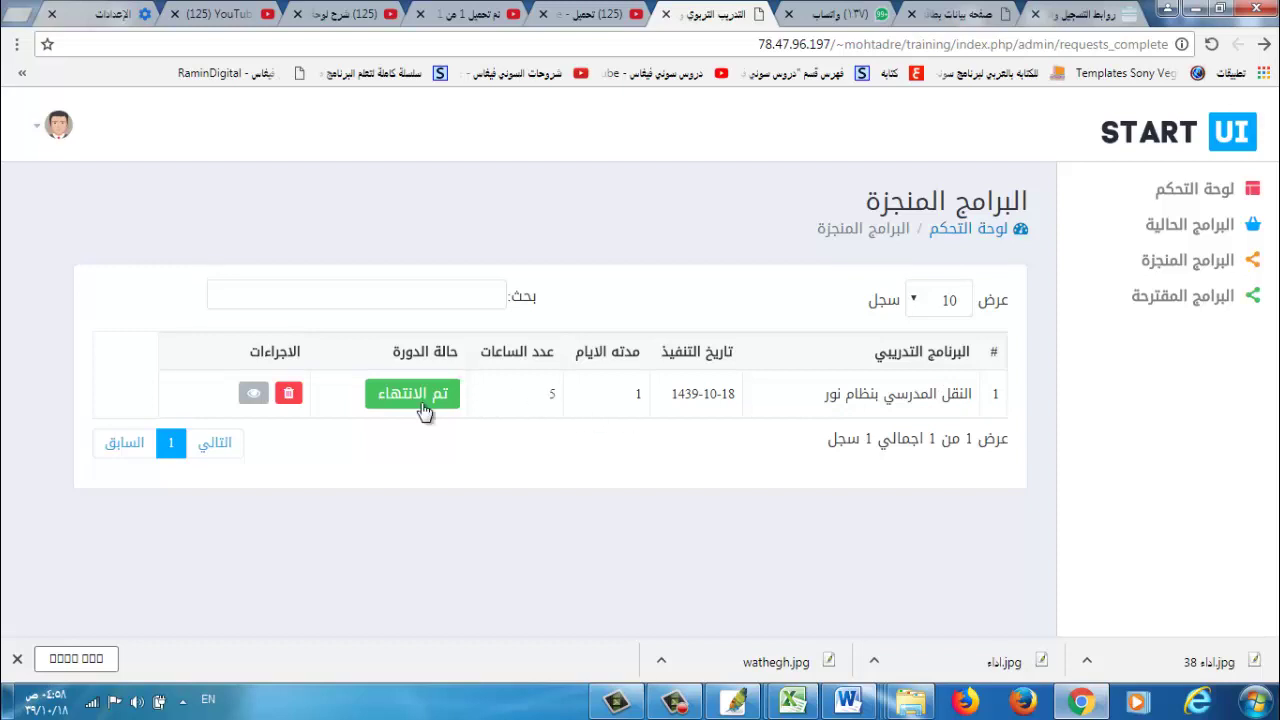
Open the finished course's details and its attendance certificate (1 day, 5 hours, 1439/10/18).
{"action": "left_click", "coordinate": [253, 395]}
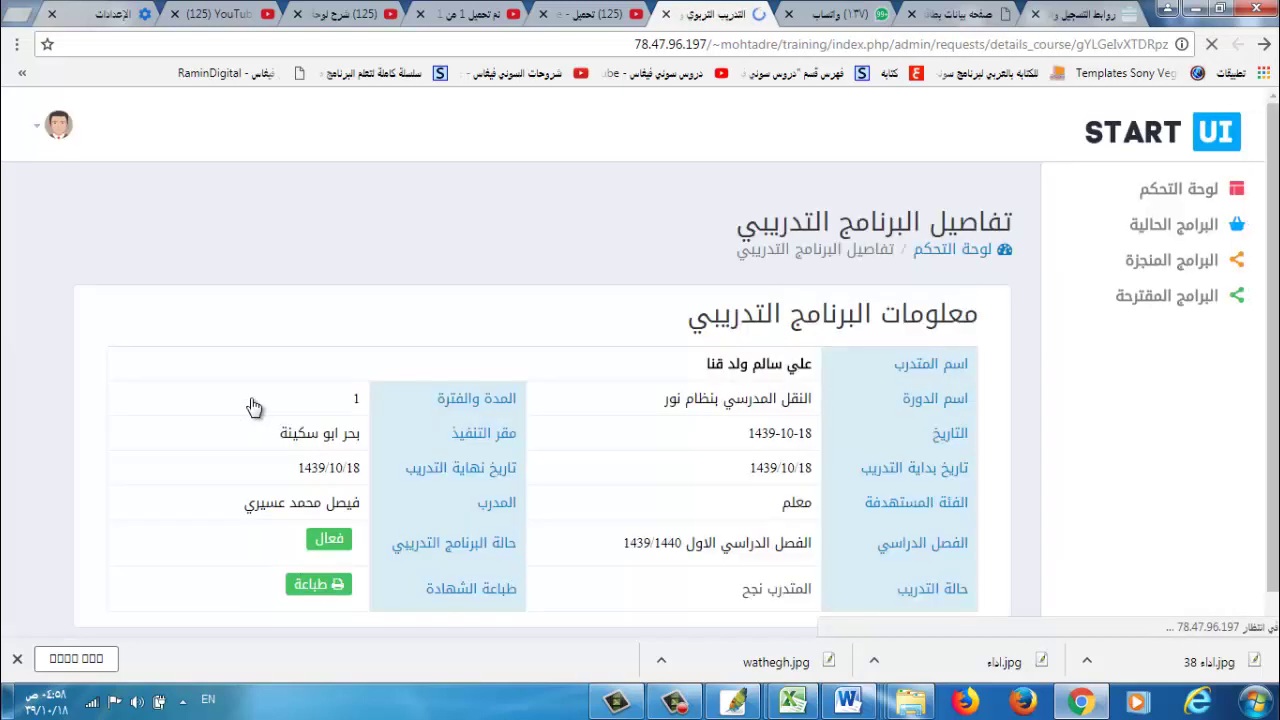
{"action": "scroll", "coordinate": [253, 407], "scroll_direction": "down", "scroll_amount": 1}
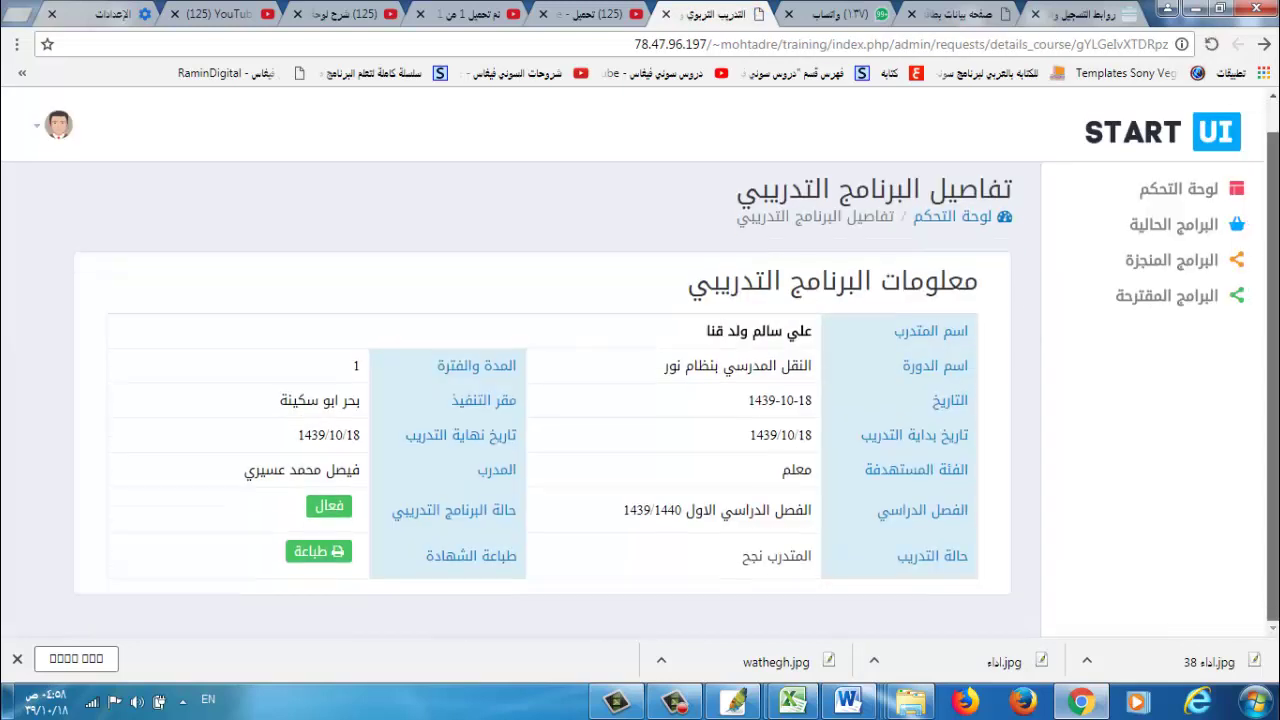
{"action": "left_click", "coordinate": [312, 553]}
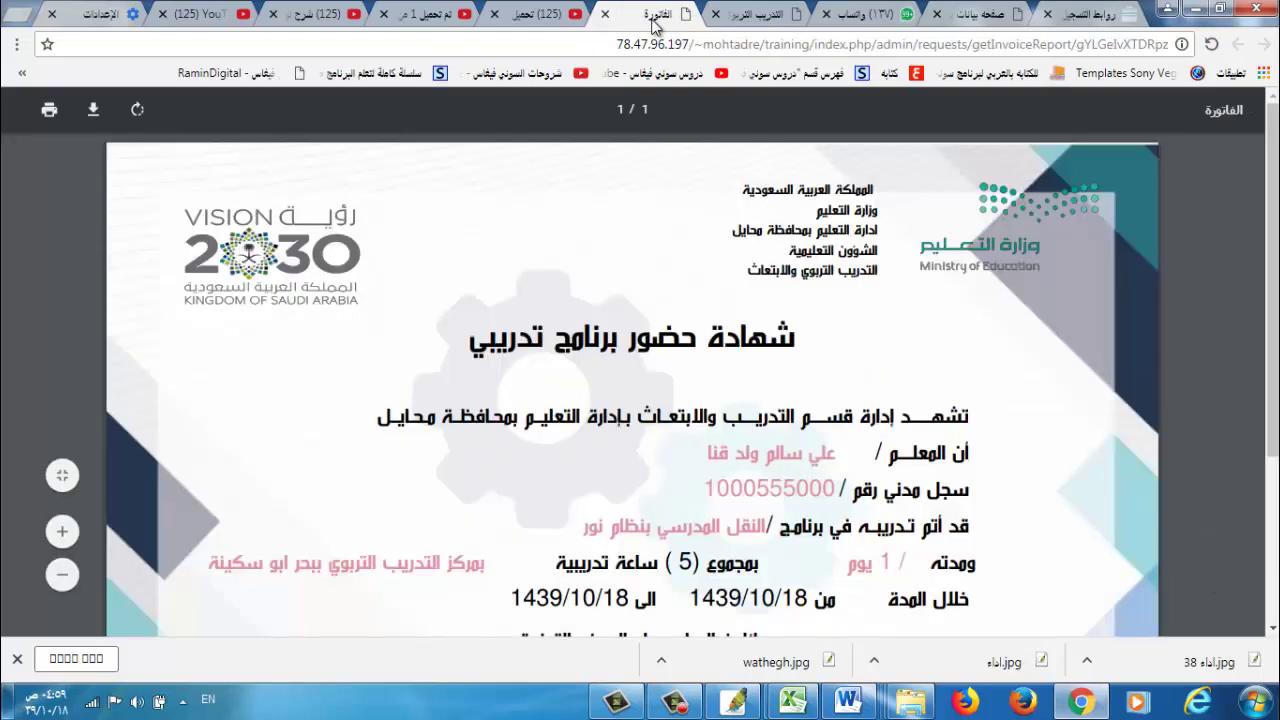
Review the certificate PDF, then close it to return to the course details page.
{"action": "scroll", "coordinate": [640, 380], "scroll_direction": "down", "scroll_amount": 1}
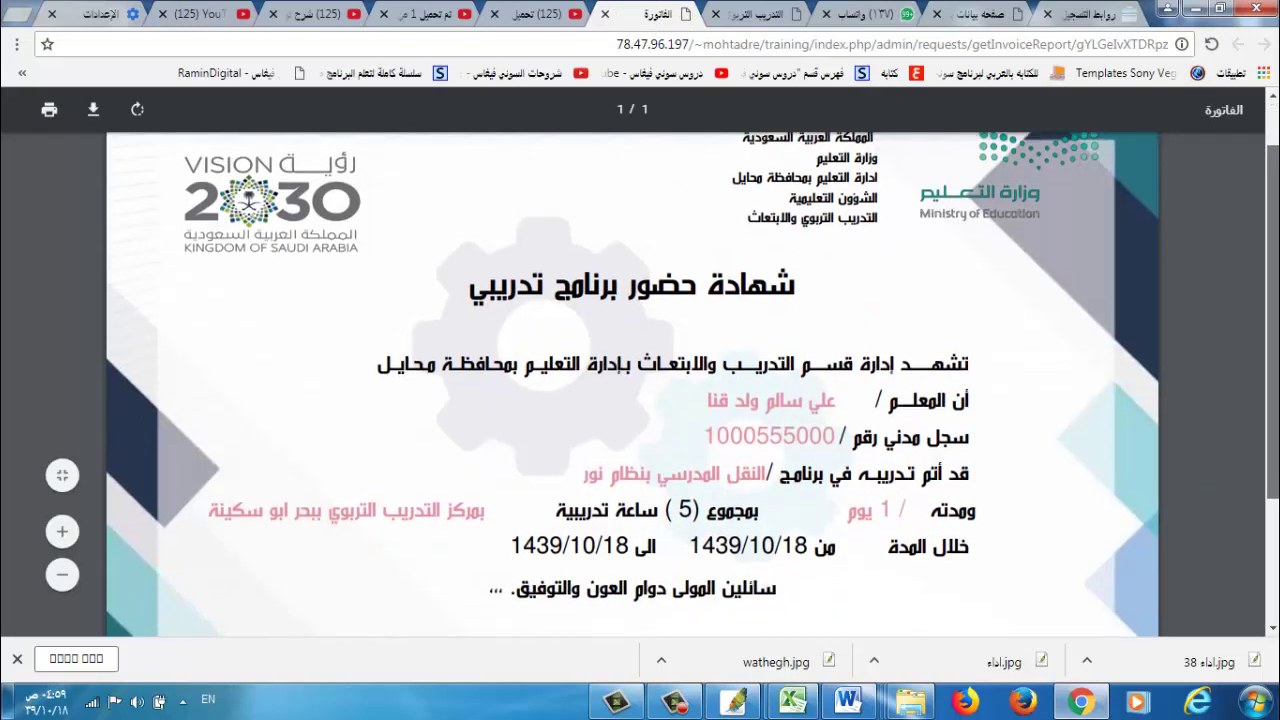
{"action": "scroll", "coordinate": [640, 380], "scroll_direction": "down", "scroll_amount": 3}
{"action": "scroll", "coordinate": [640, 380], "scroll_direction": "up", "scroll_amount": 4}
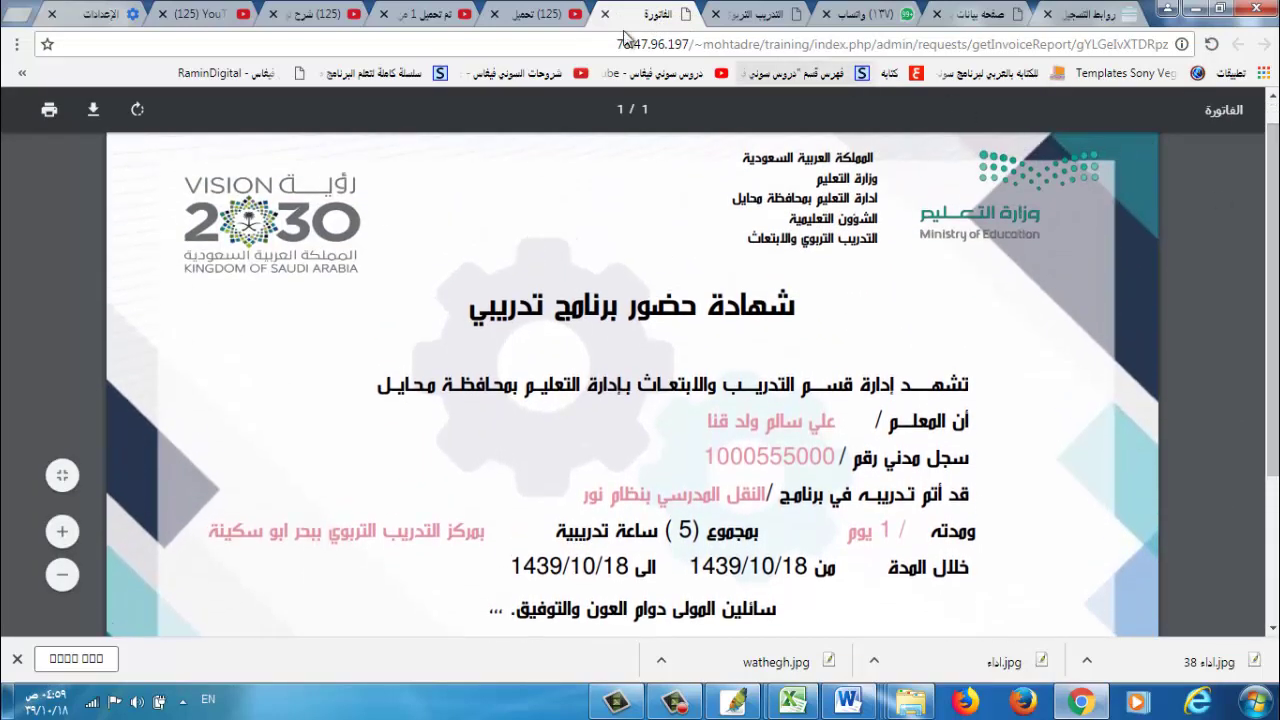
{"action": "left_click", "coordinate": [605, 14]}
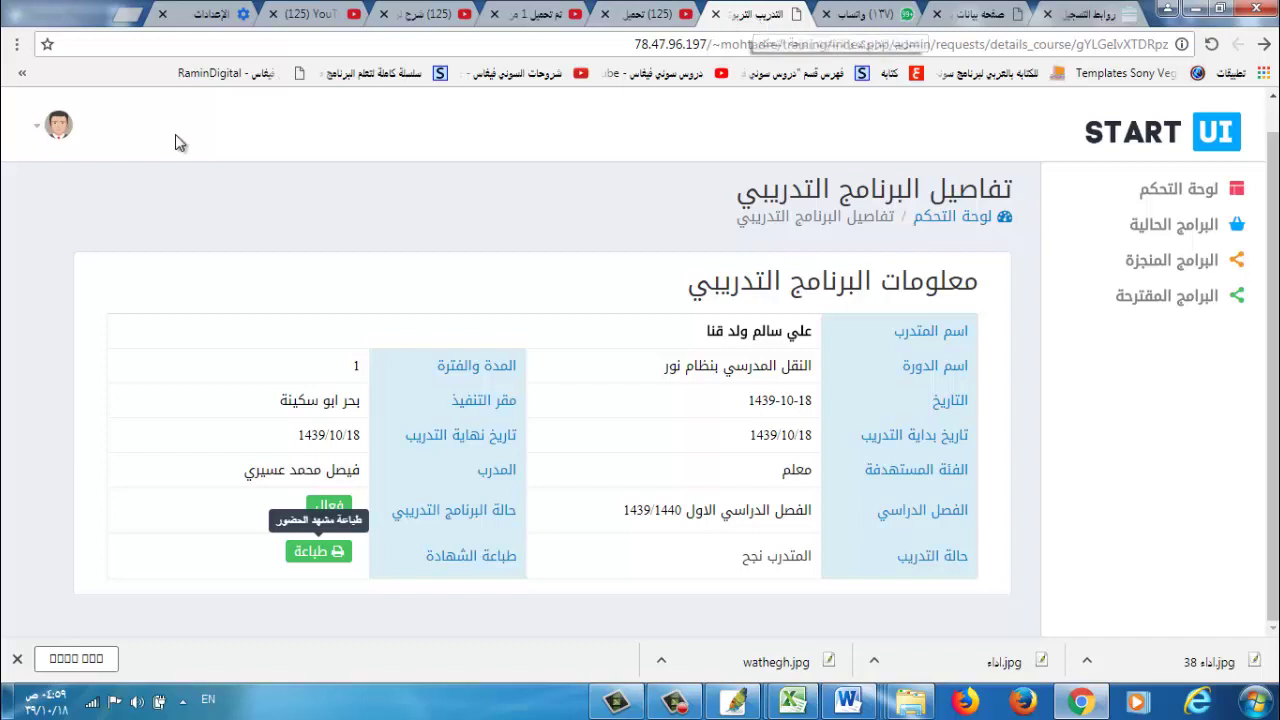
Sign out of the trainee account using تسجيل الخروج in the avatar menu.
{"action": "left_click", "coordinate": [59, 128]}
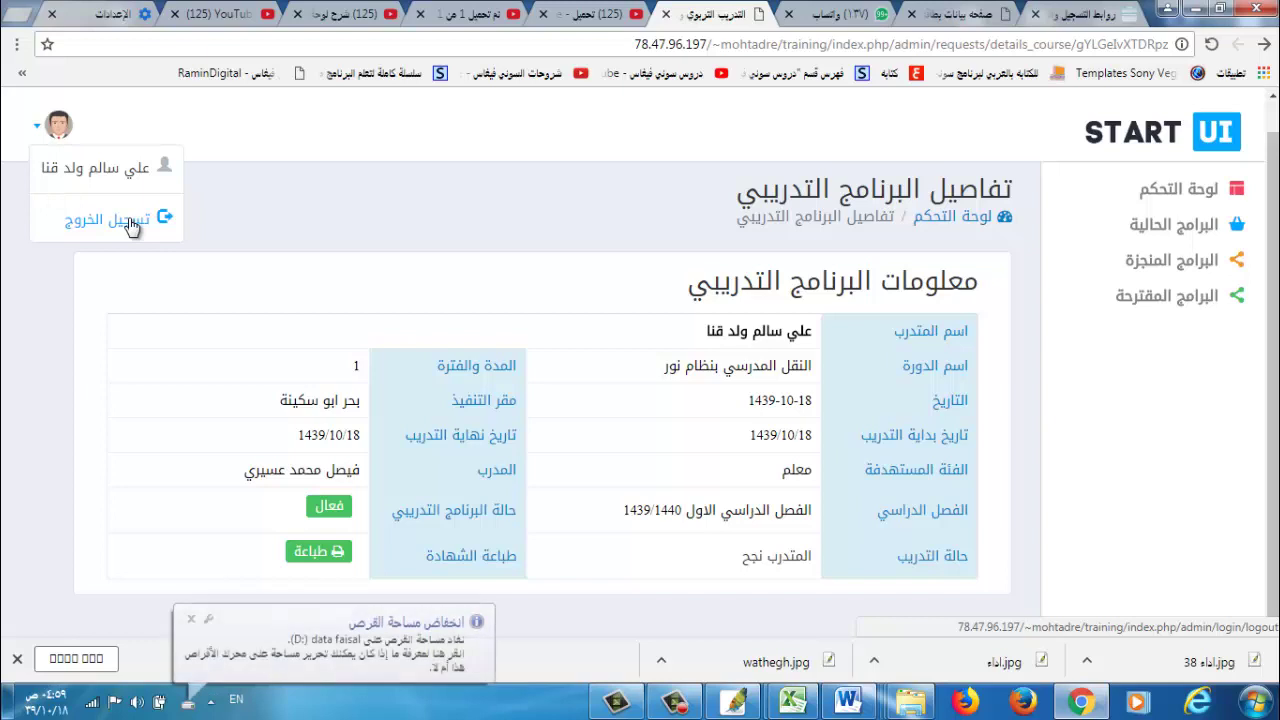
{"action": "left_click", "coordinate": [132, 227]}
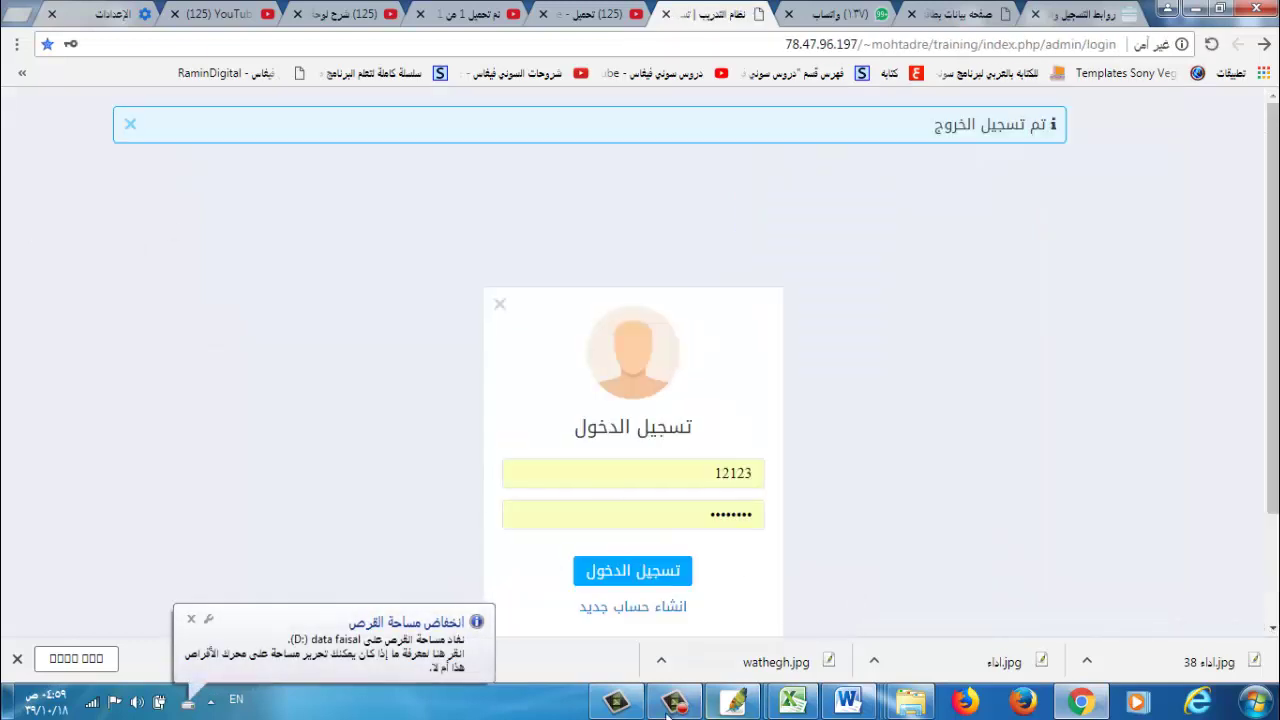
{"action": "left_click", "coordinate": [673, 703]}
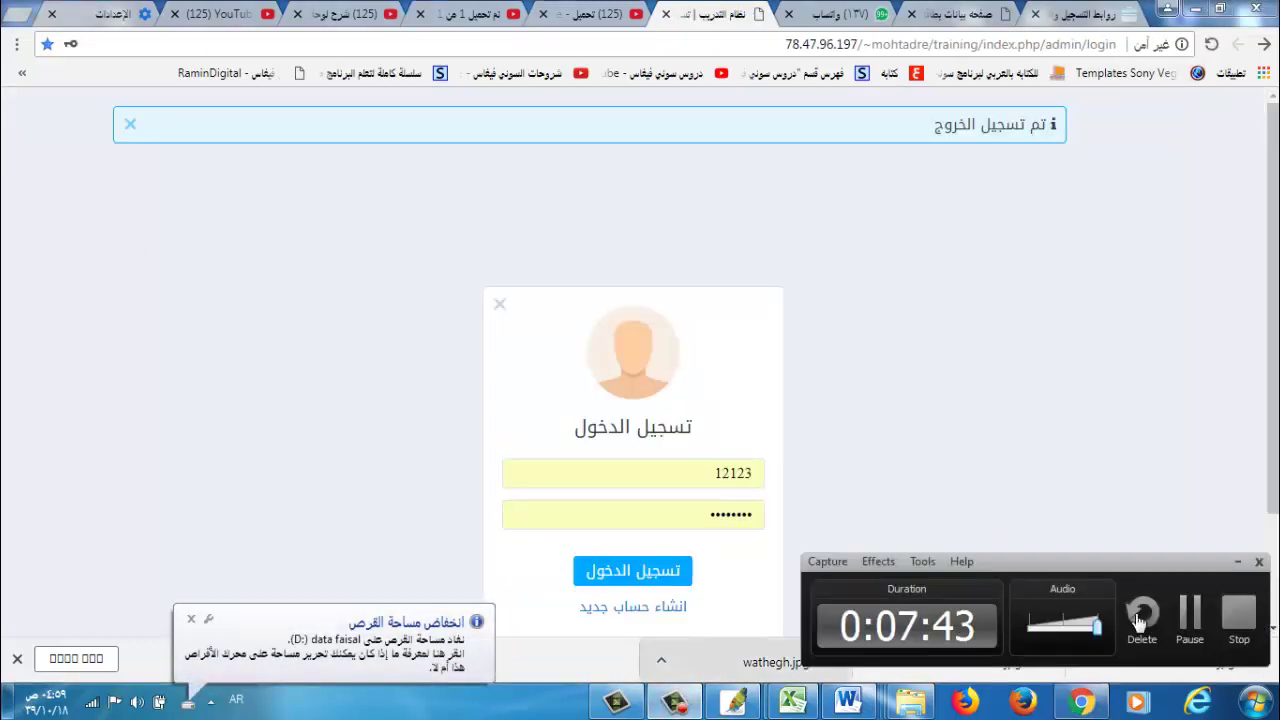